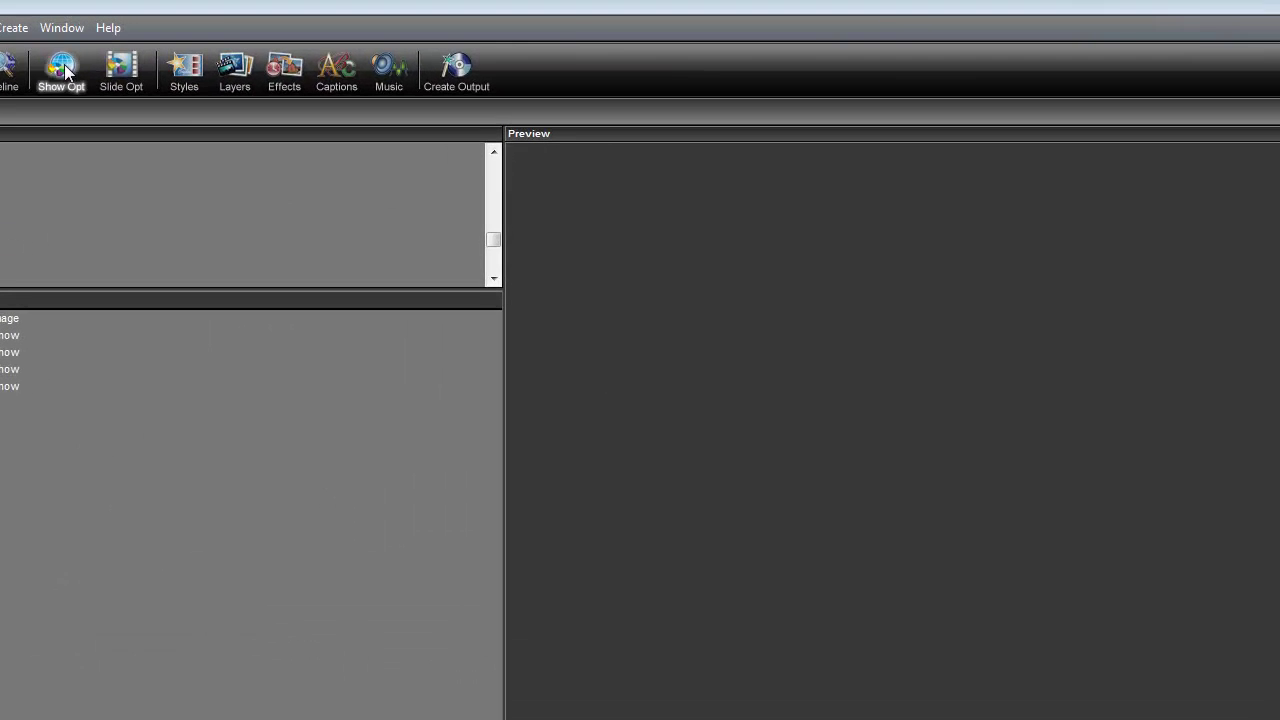
Review the show options and the show-default preferences, then close them unchanged.
left_click(209, 48)
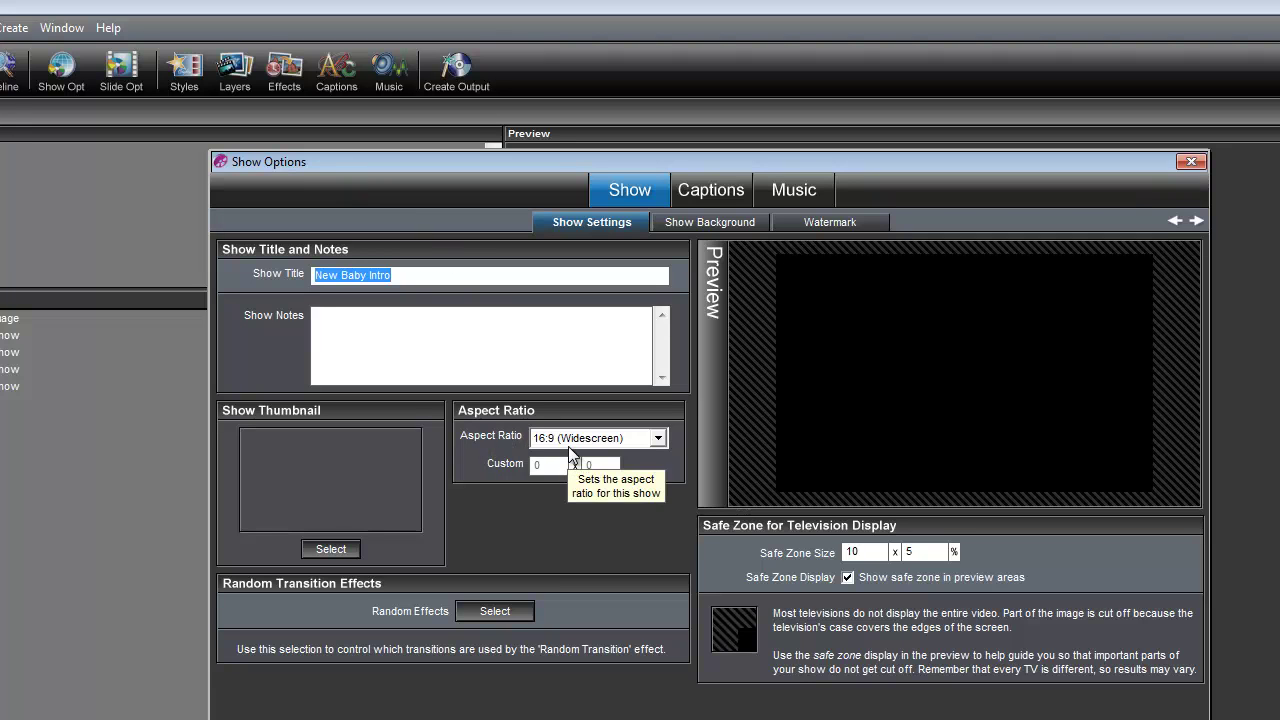
key("Escape")
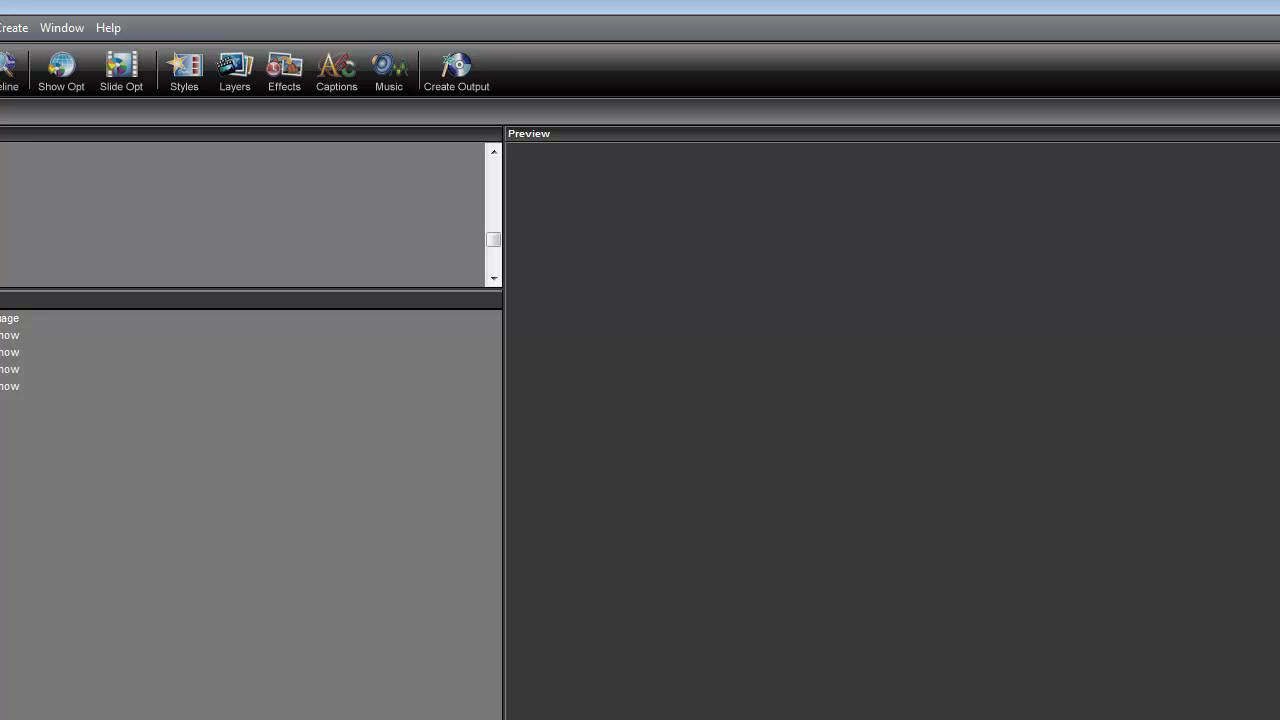
key("alt+e")
key("Up")
key("Return")
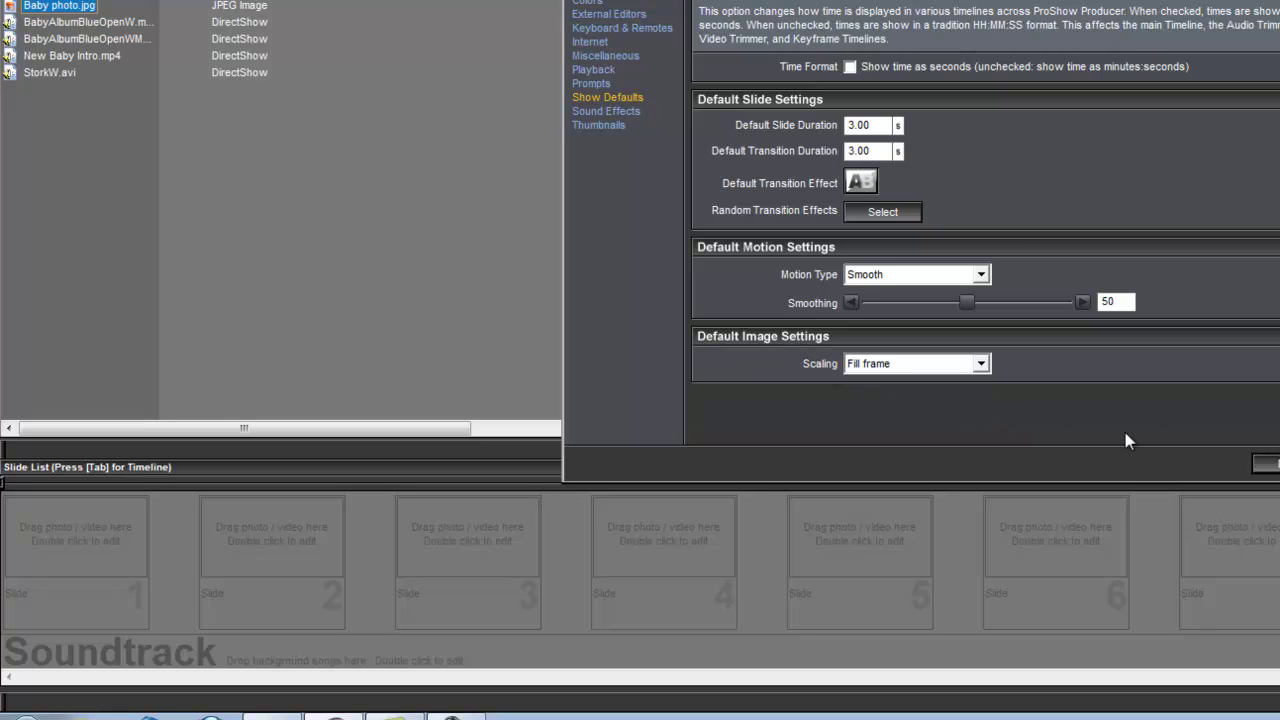
left_click(1266, 464)
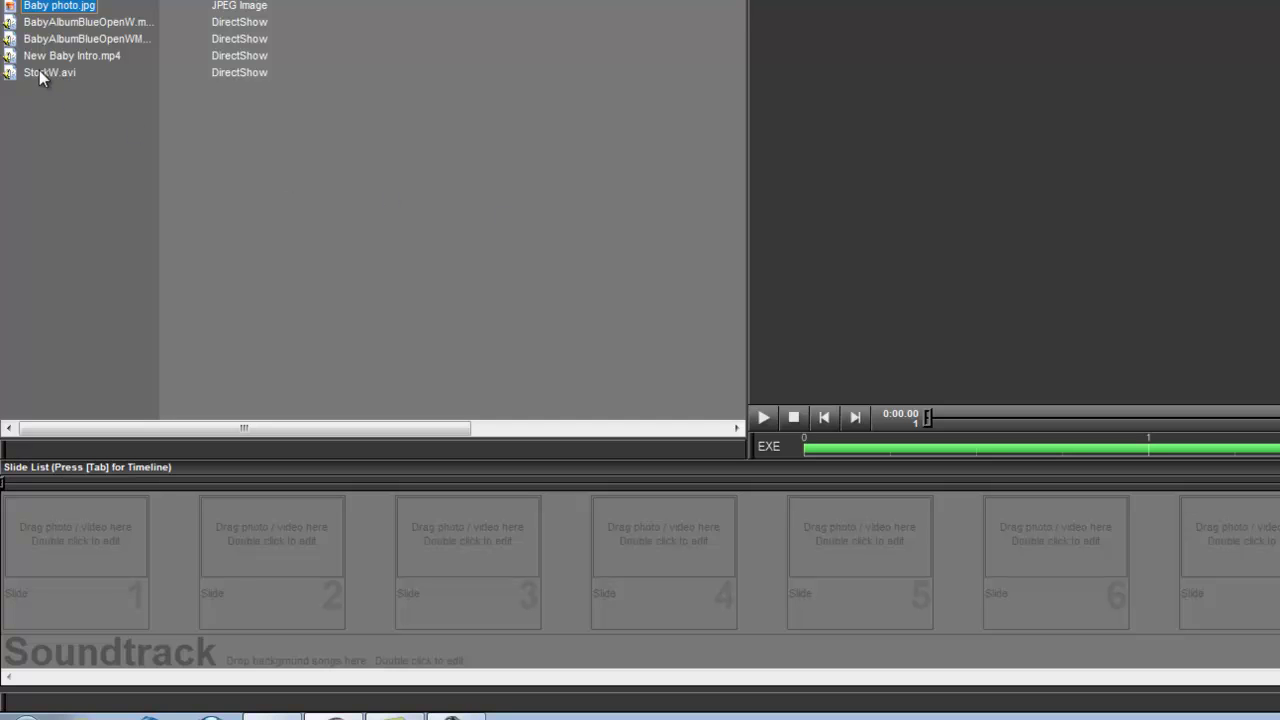
Place StorkW.avi on slide 1 and set its duration to 15 seconds.
left_click_drag(39, 72, 75, 530)
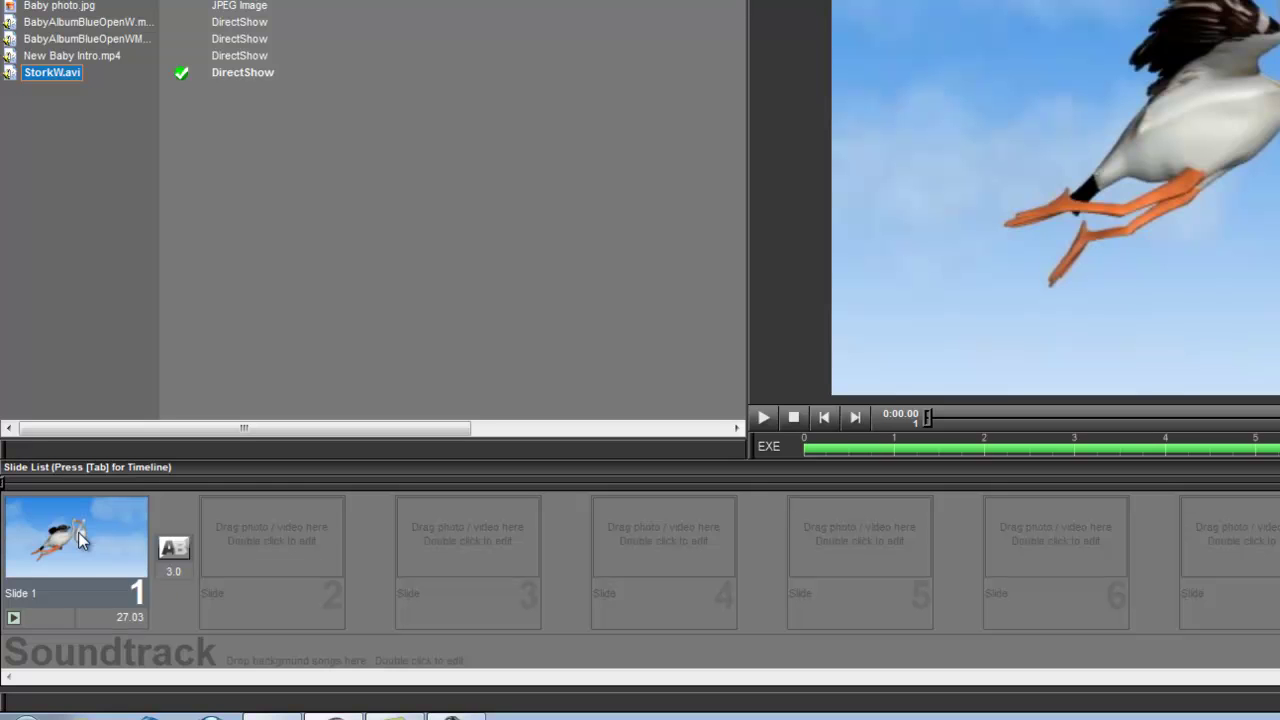
left_click(105, 618)
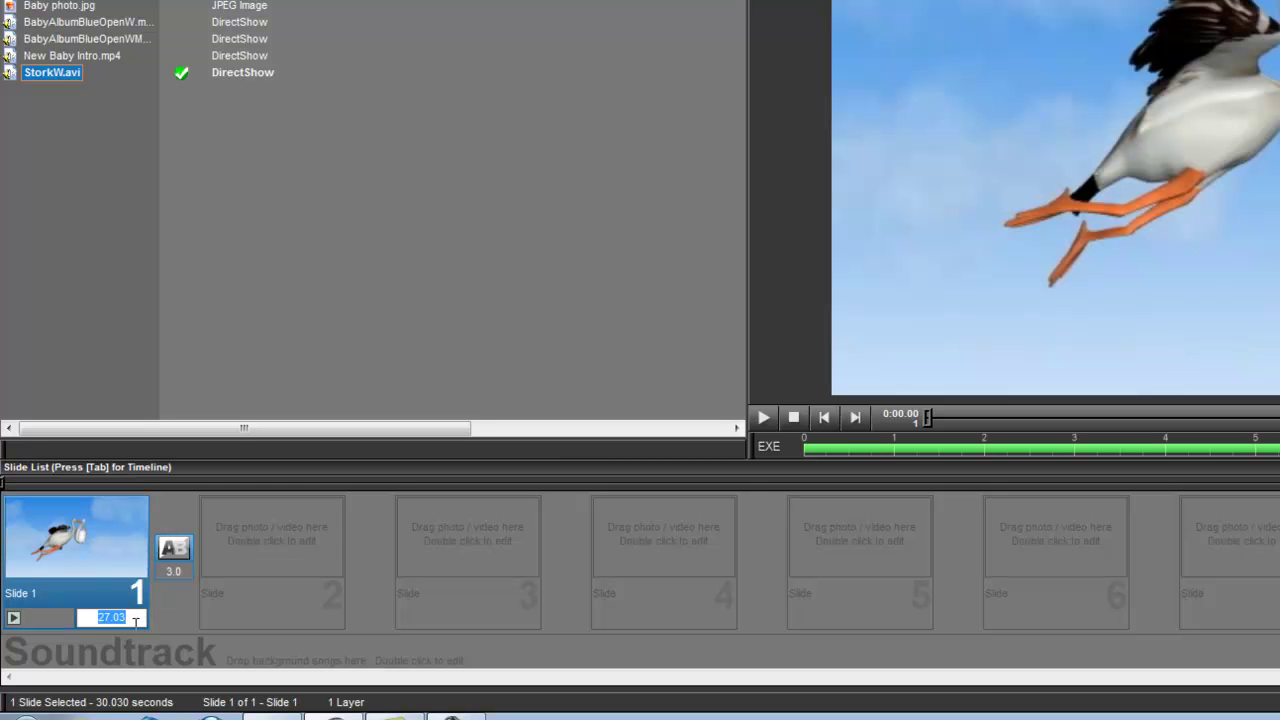
type("15")
key("Return")
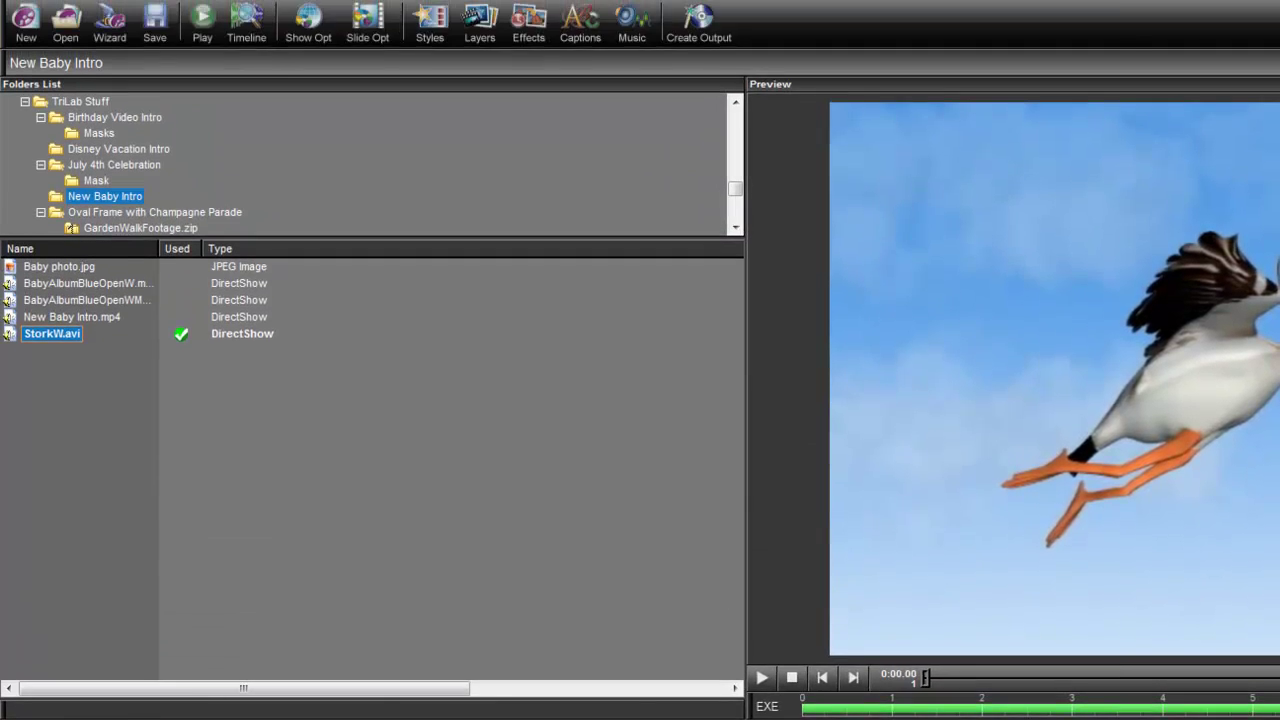
In slide 1's layer settings, set the StorkW video layer's aspect to 16:9.
double_click(110, 570)
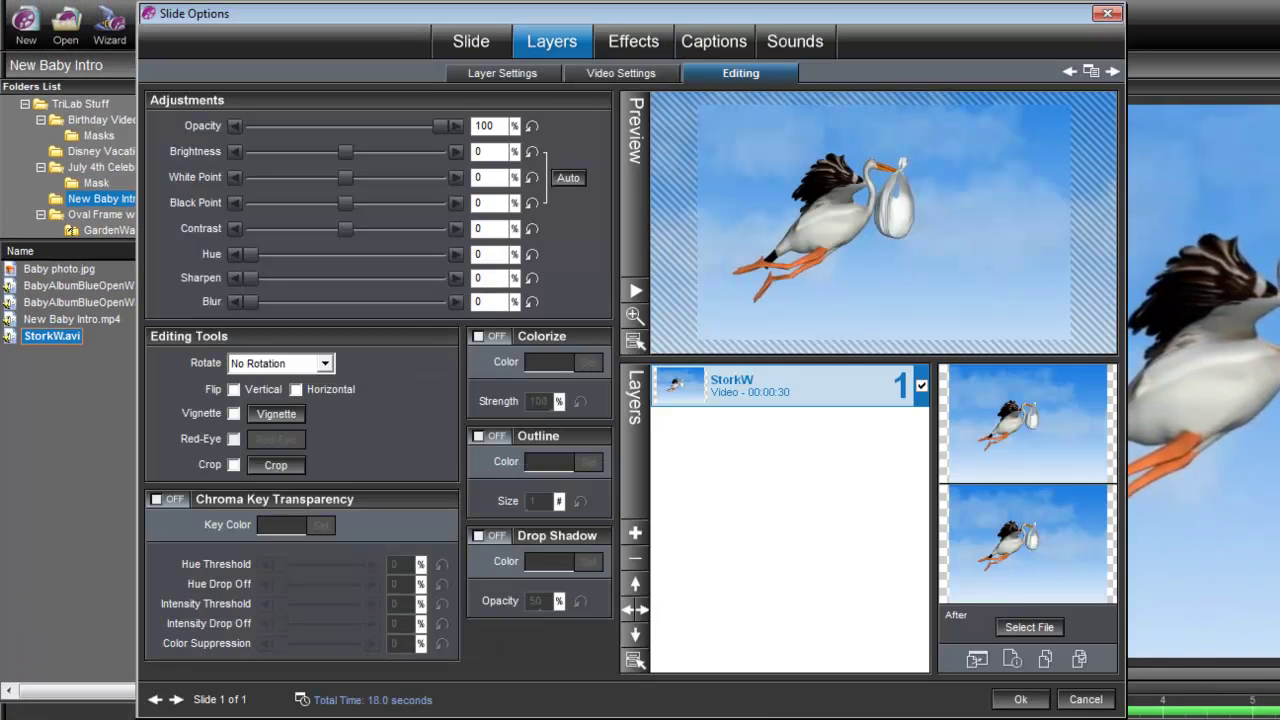
left_click(512, 75)
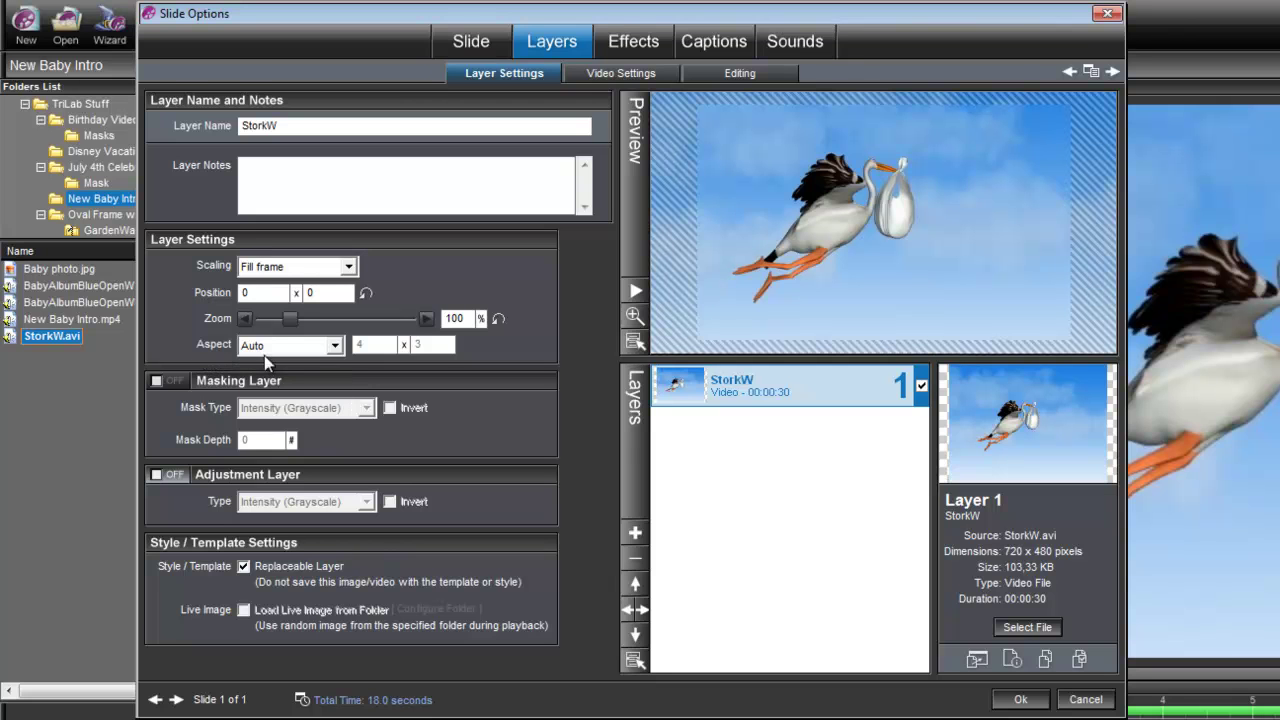
left_click(337, 348)
left_click(262, 403)
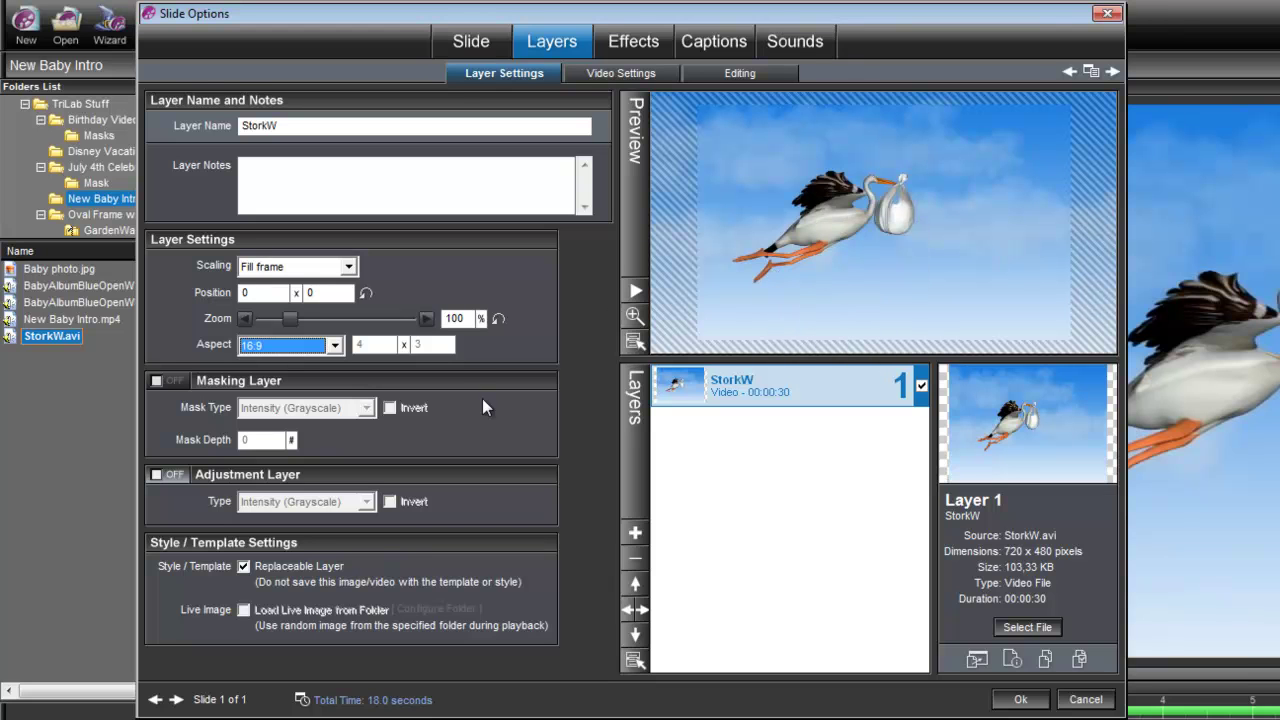
Add BabyAlbumBlueOpenW as a video layer above StorkW and set its aspect to 16:9.
left_click(636, 533)
left_click(697, 560)
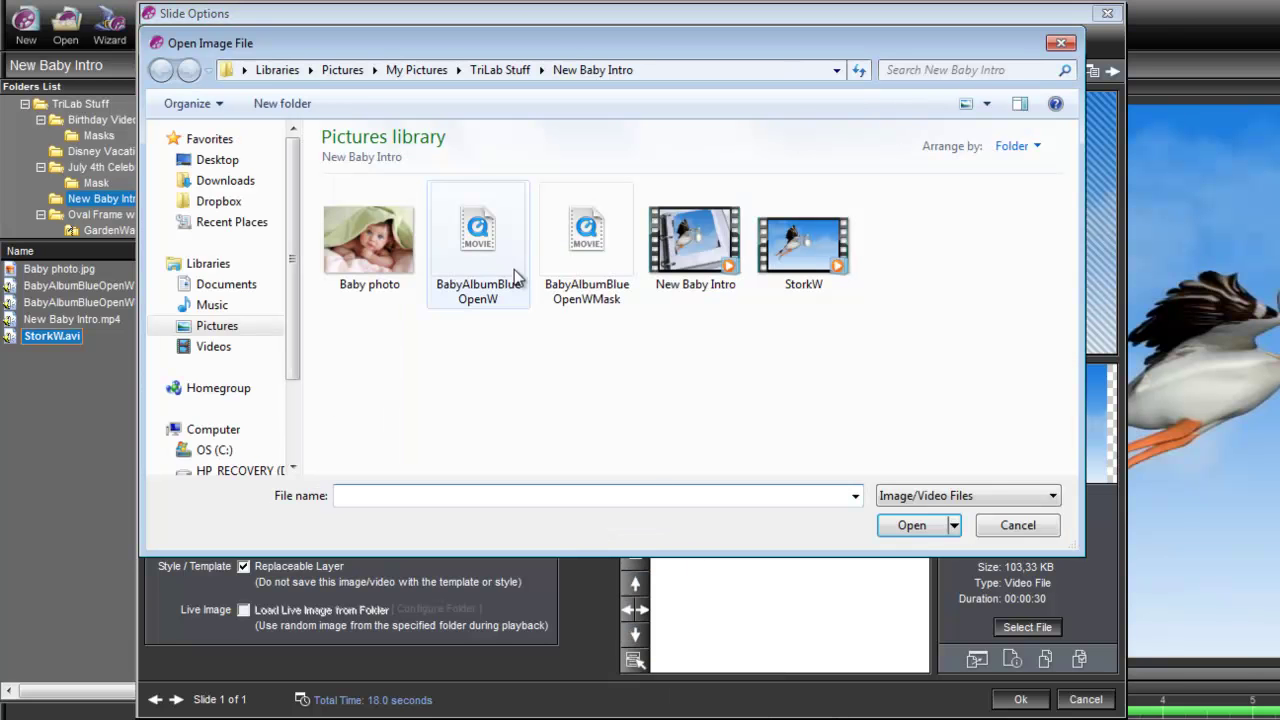
left_click(472, 228)
left_click(910, 525)
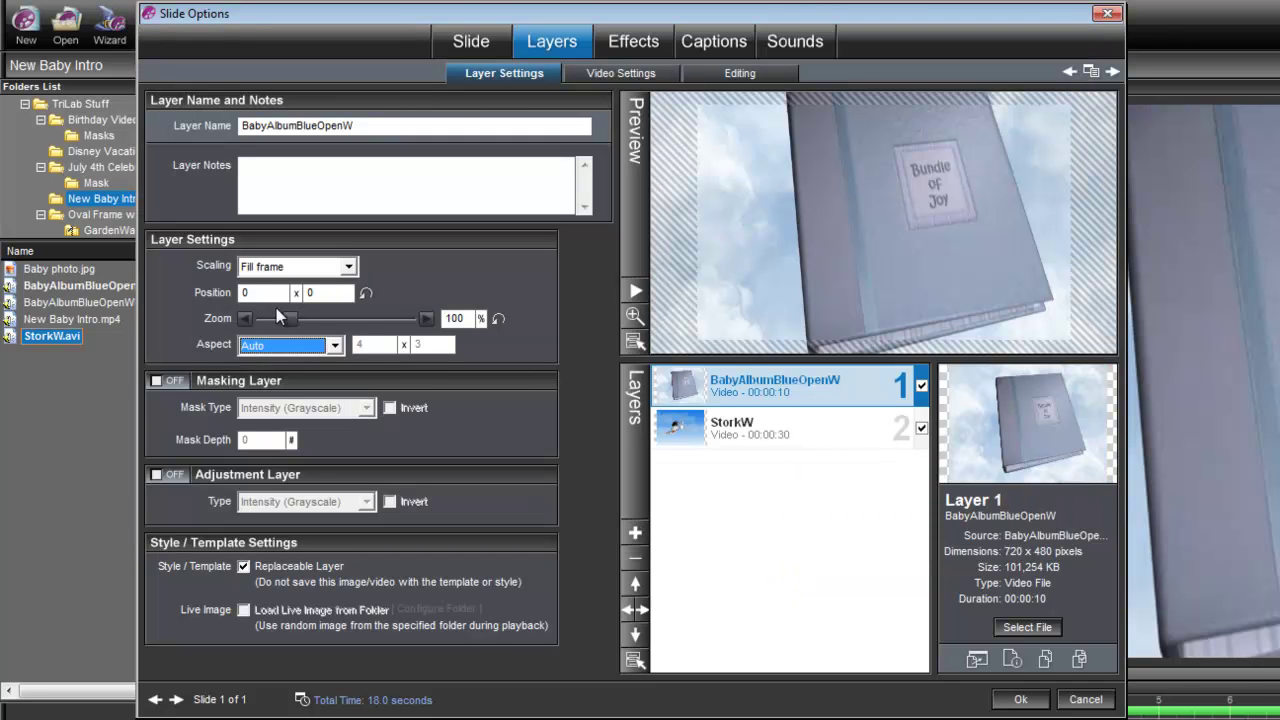
left_click(321, 346)
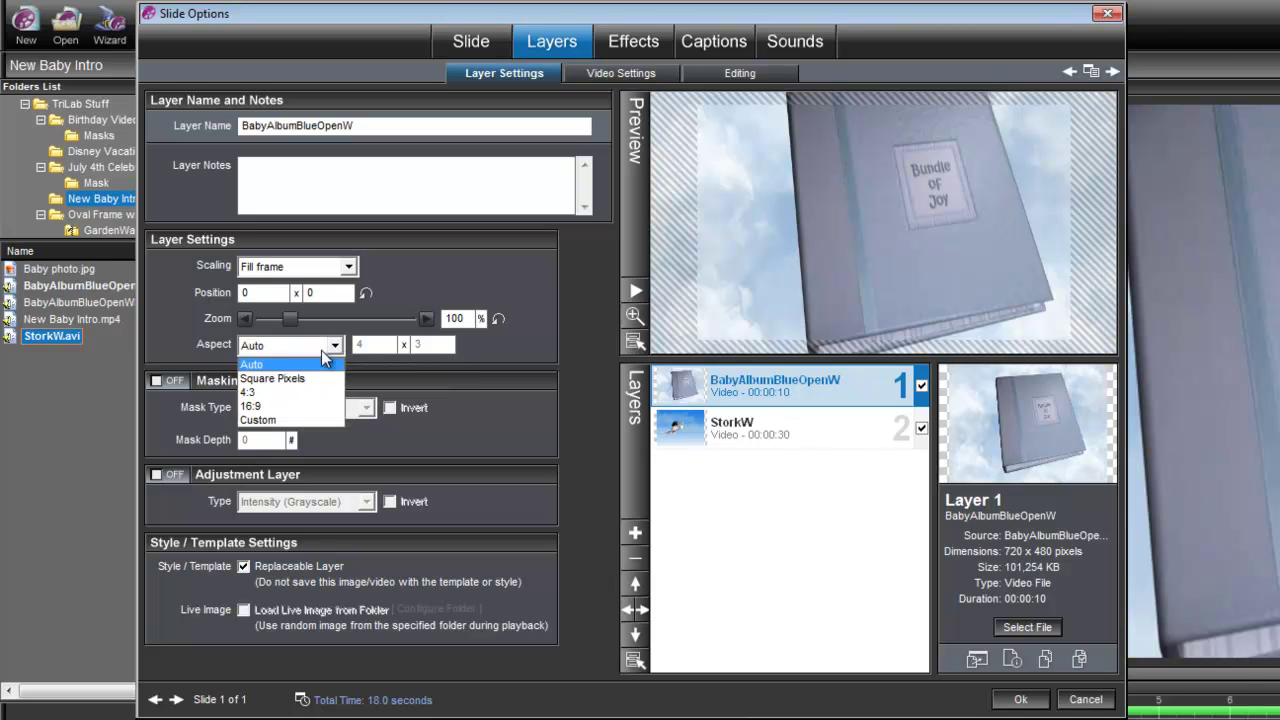
left_click(266, 404)
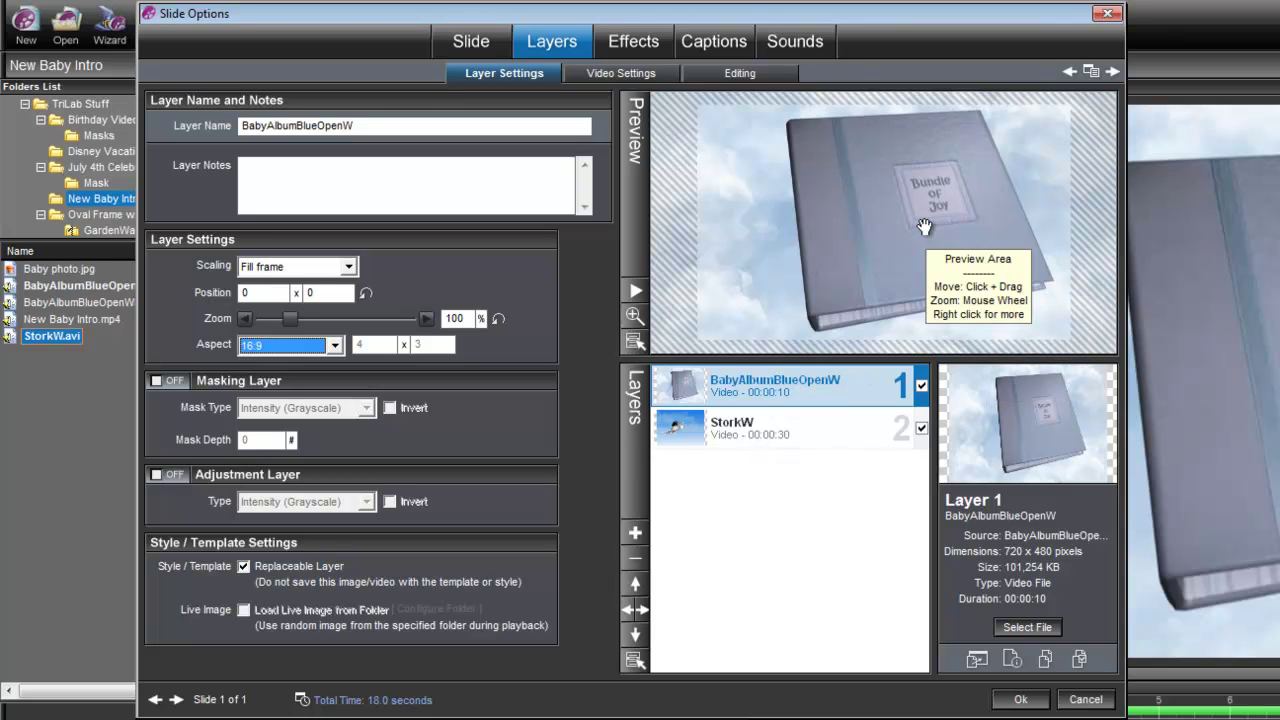
Add BabyAlbumBlueOpenWMask as a video masking layer and set its aspect to 16:9.
left_click(636, 533)
mouse_move(675, 706)
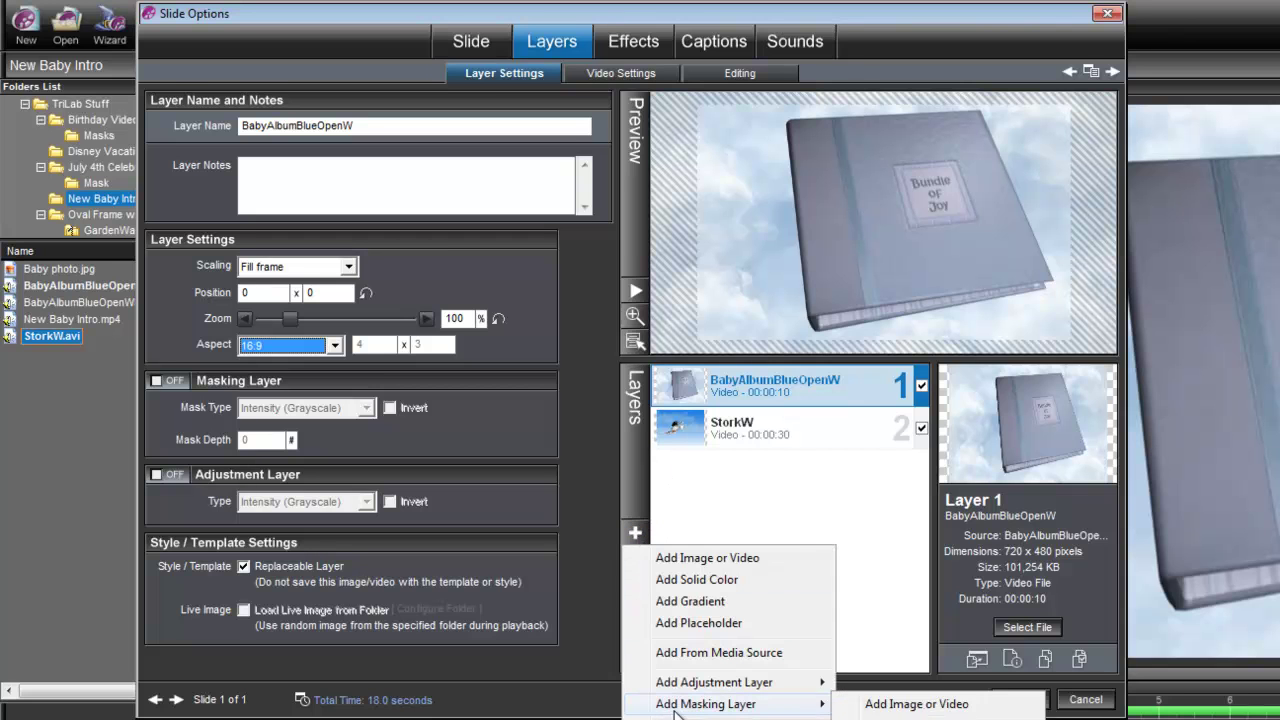
left_click(880, 704)
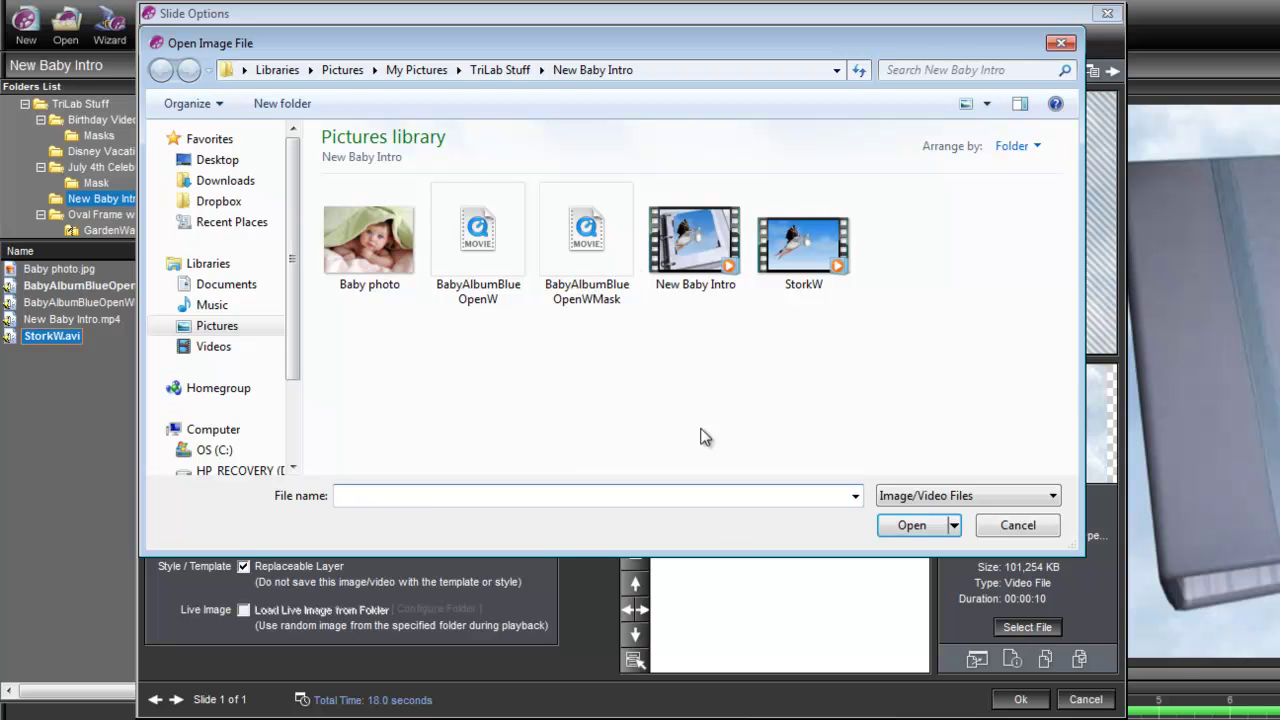
left_click(605, 240)
left_click(910, 535)
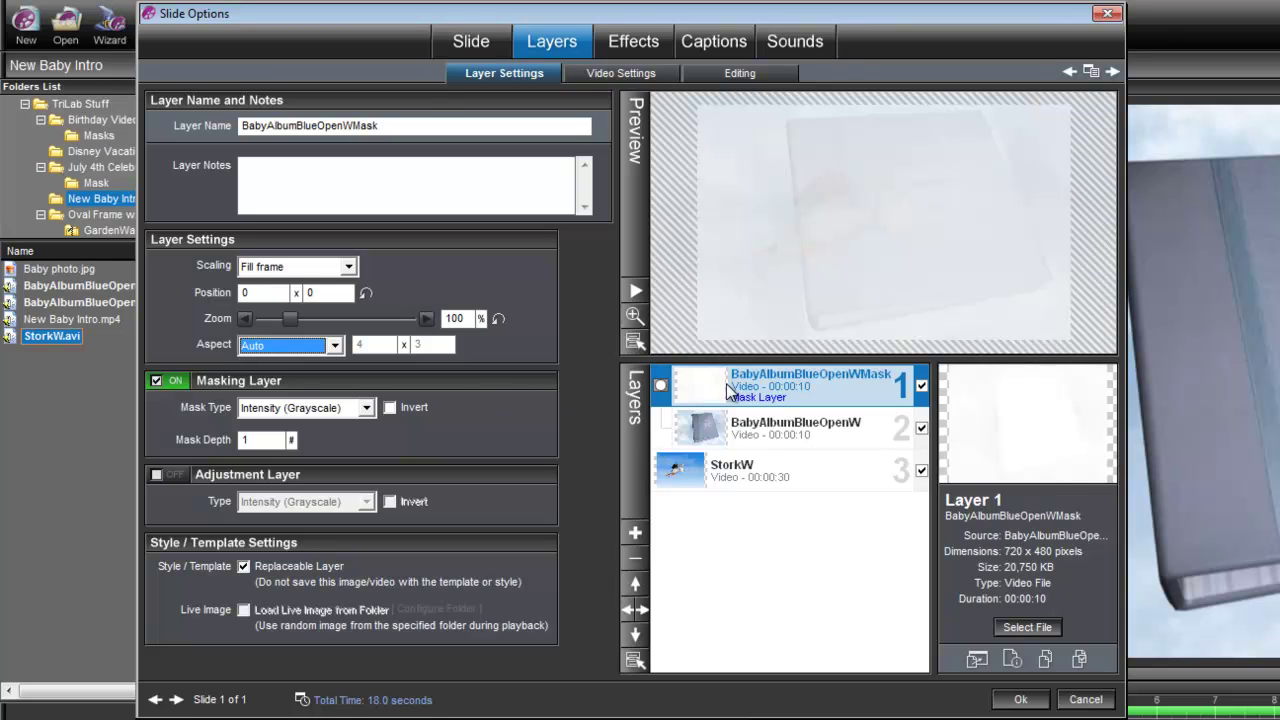
left_click(336, 346)
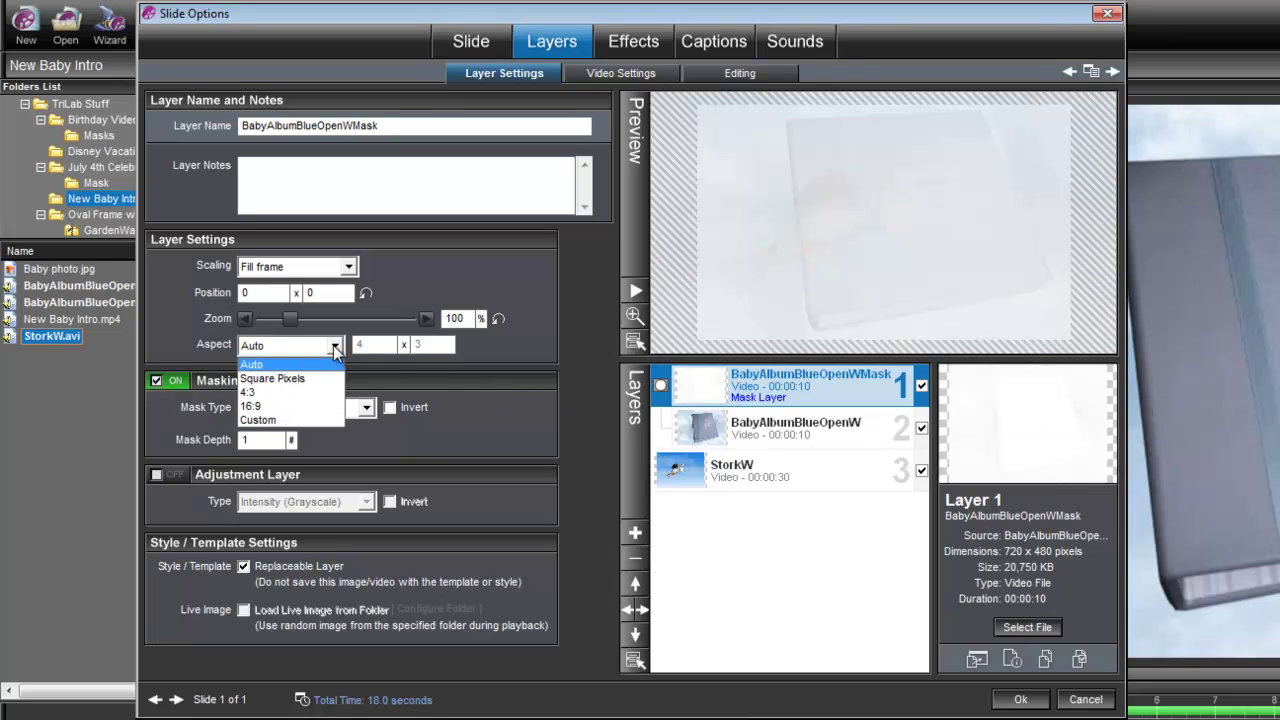
left_click(264, 408)
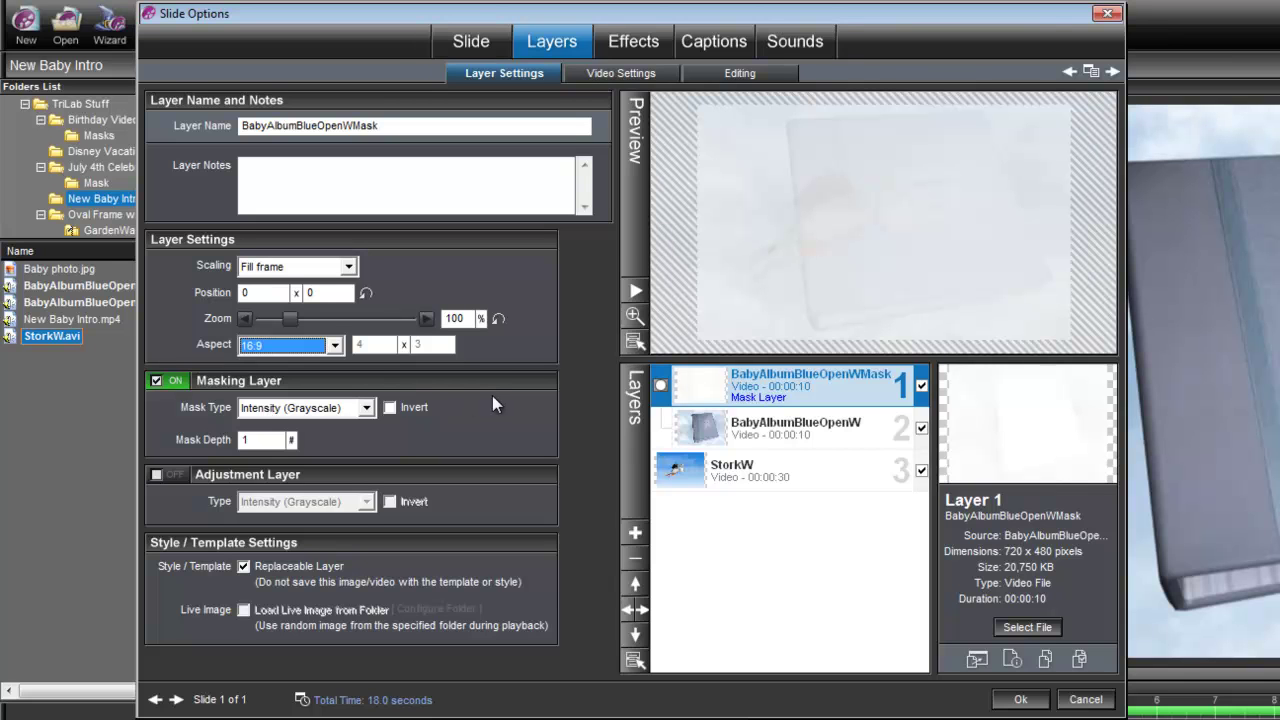
Add a caption reading 'June 9, 2011' to slide 1.
left_click(706, 476)
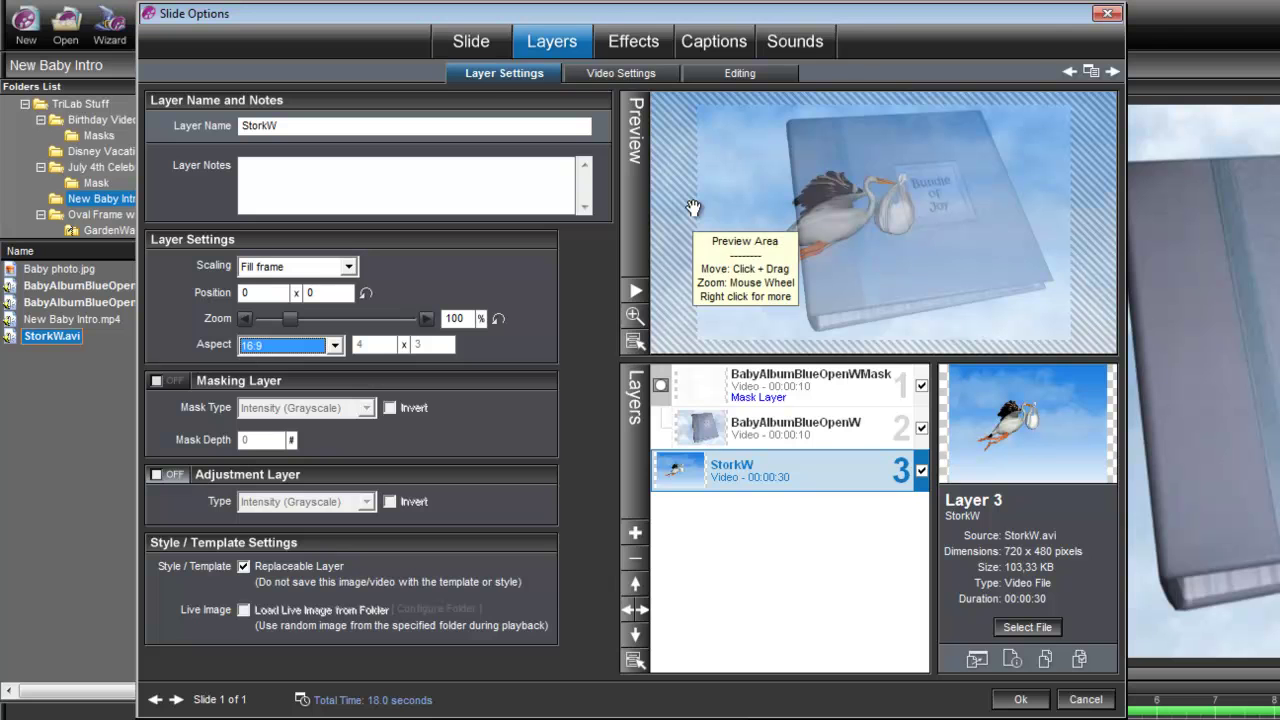
left_click(725, 42)
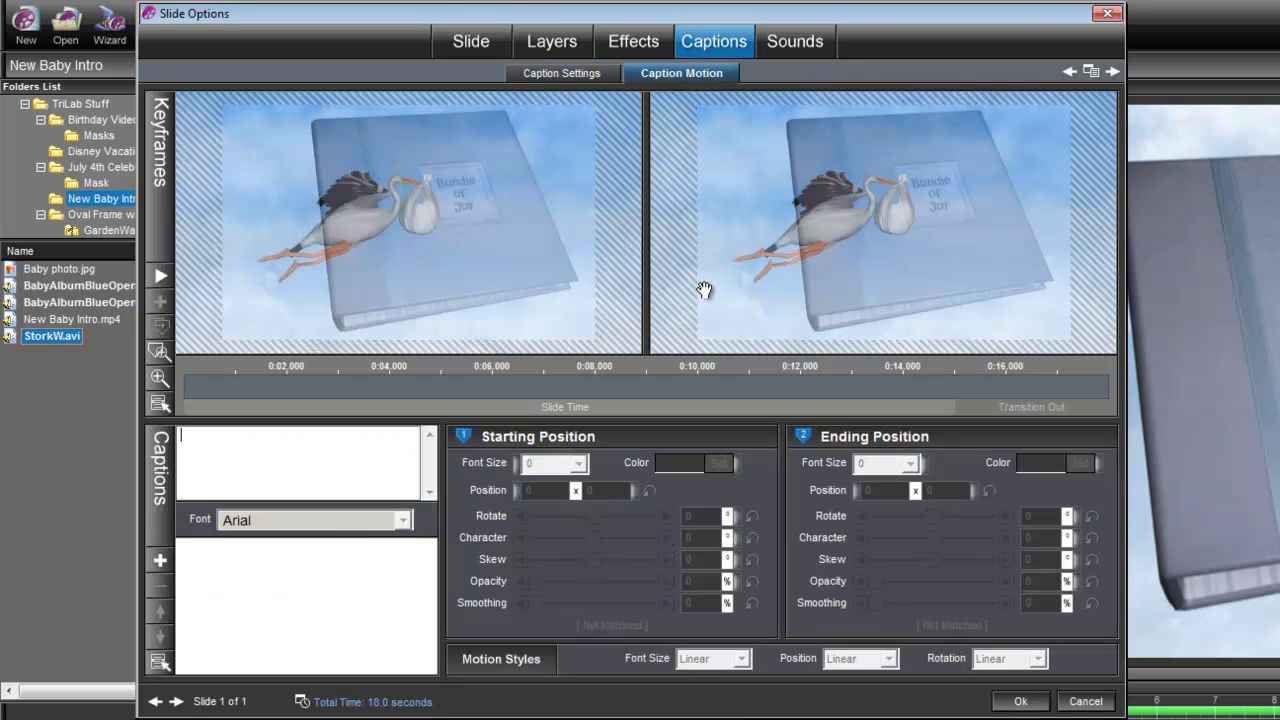
left_click(582, 73)
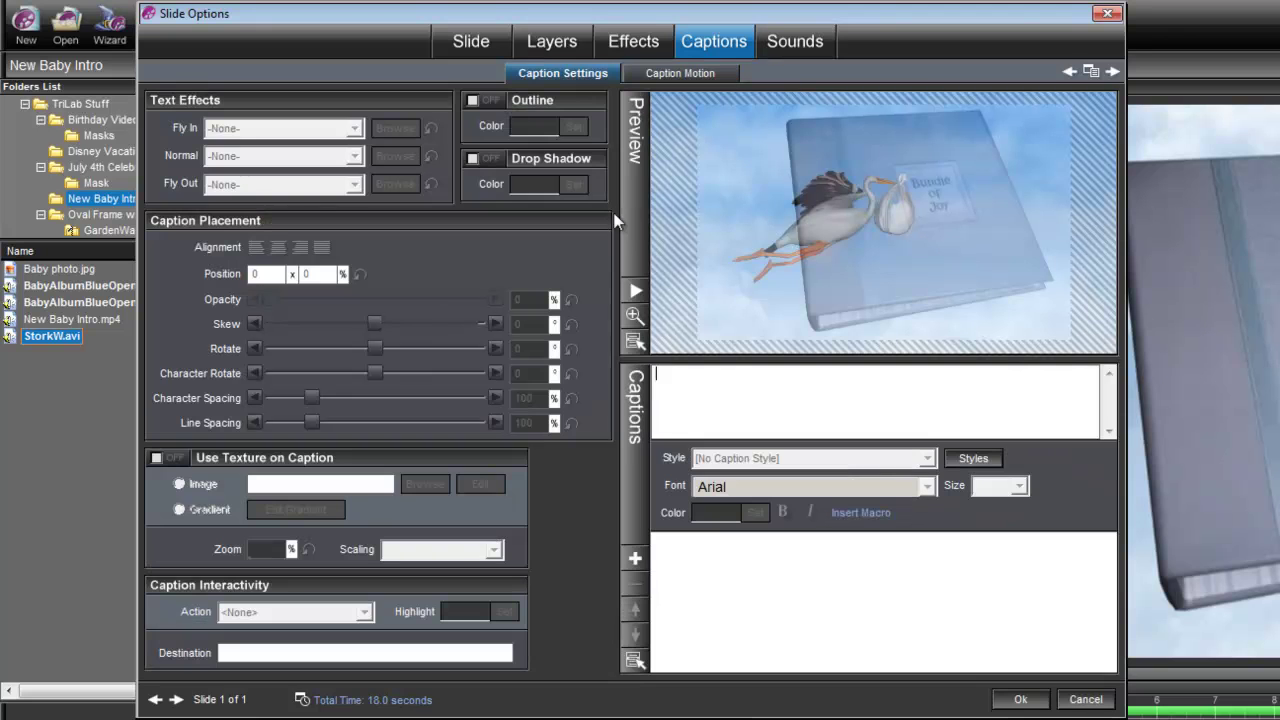
left_click(728, 398)
type("June")
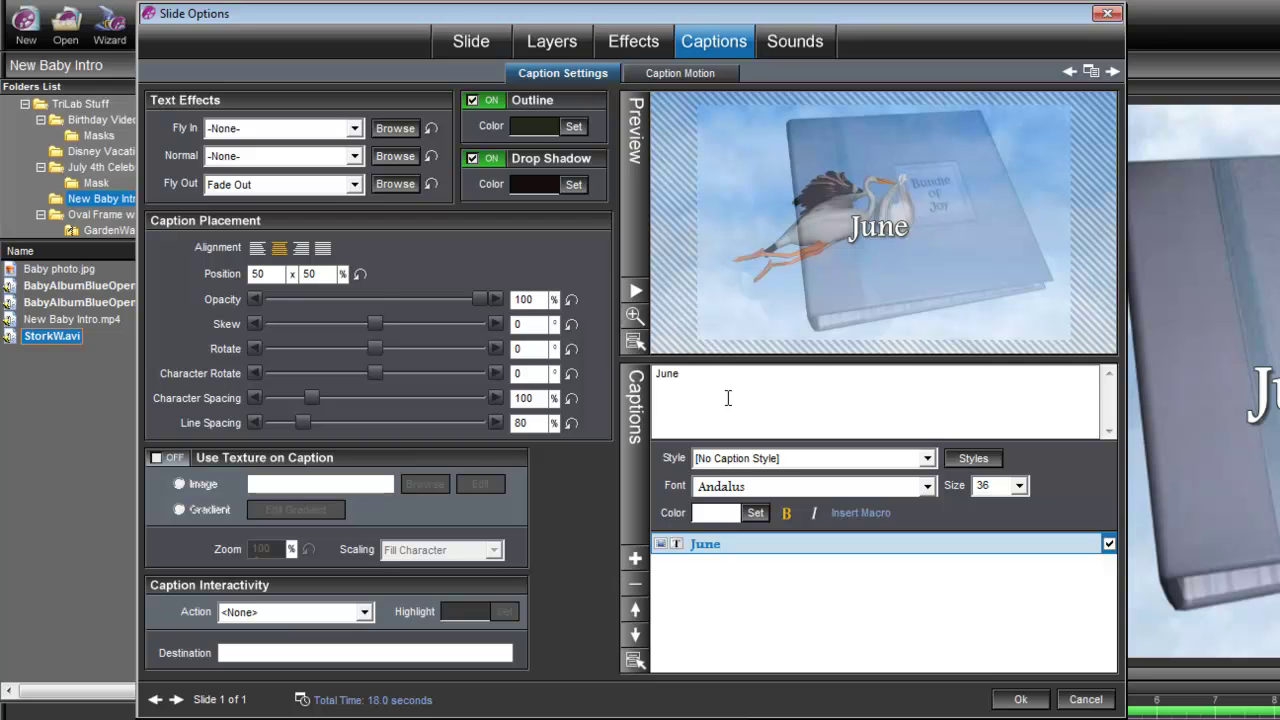
type(" 9, 2")
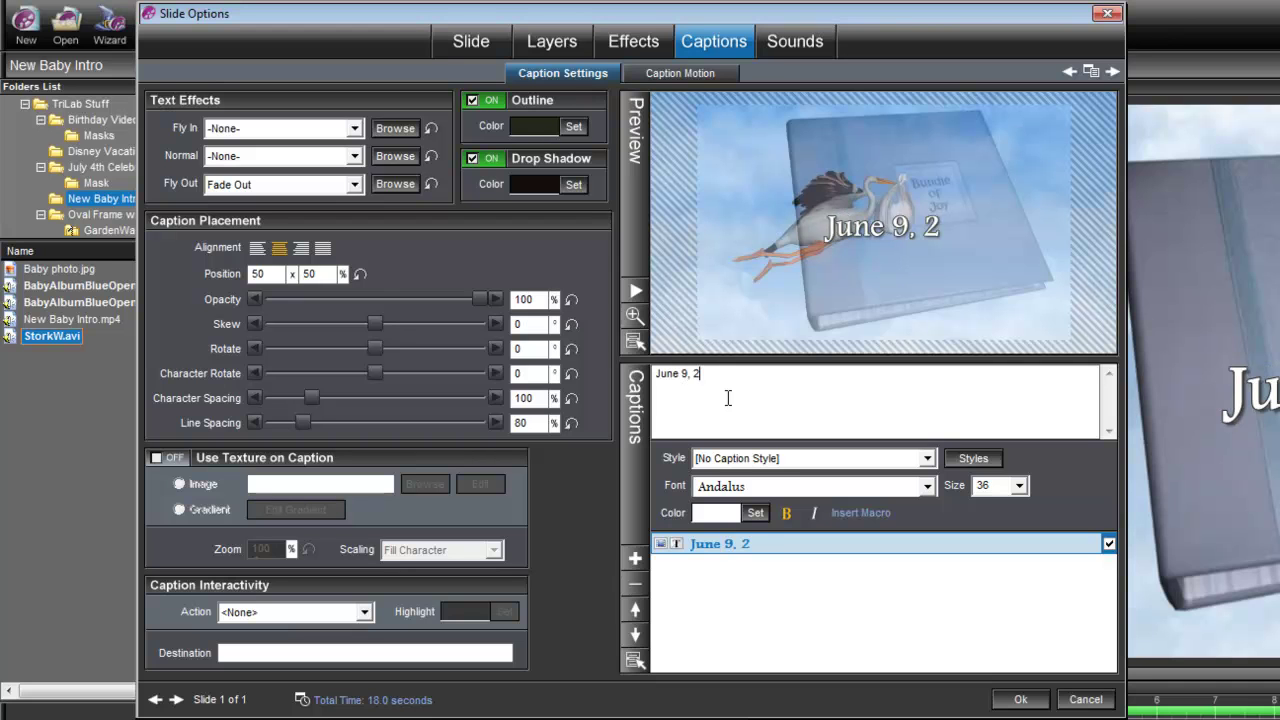
type("0011")
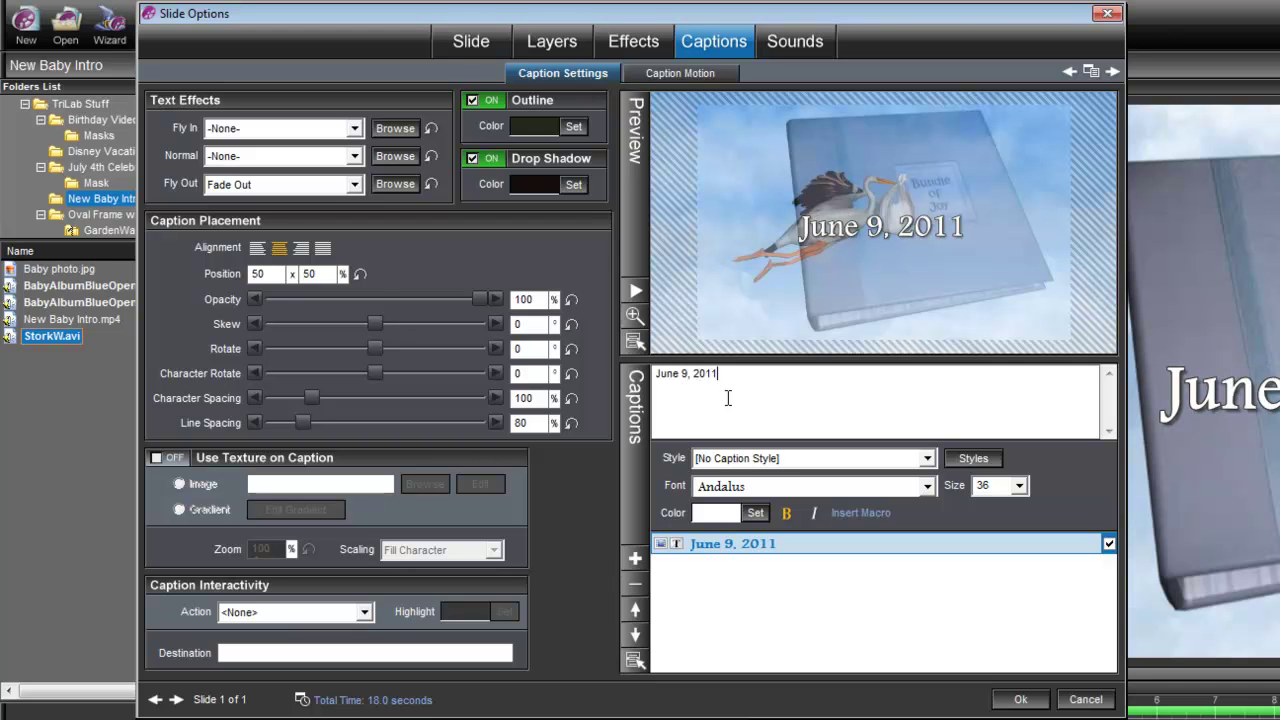
Set the caption font to Palatino Linotype and move it lower right over the album.
left_click(927, 487)
left_click_drag(940, 548, 928, 612)
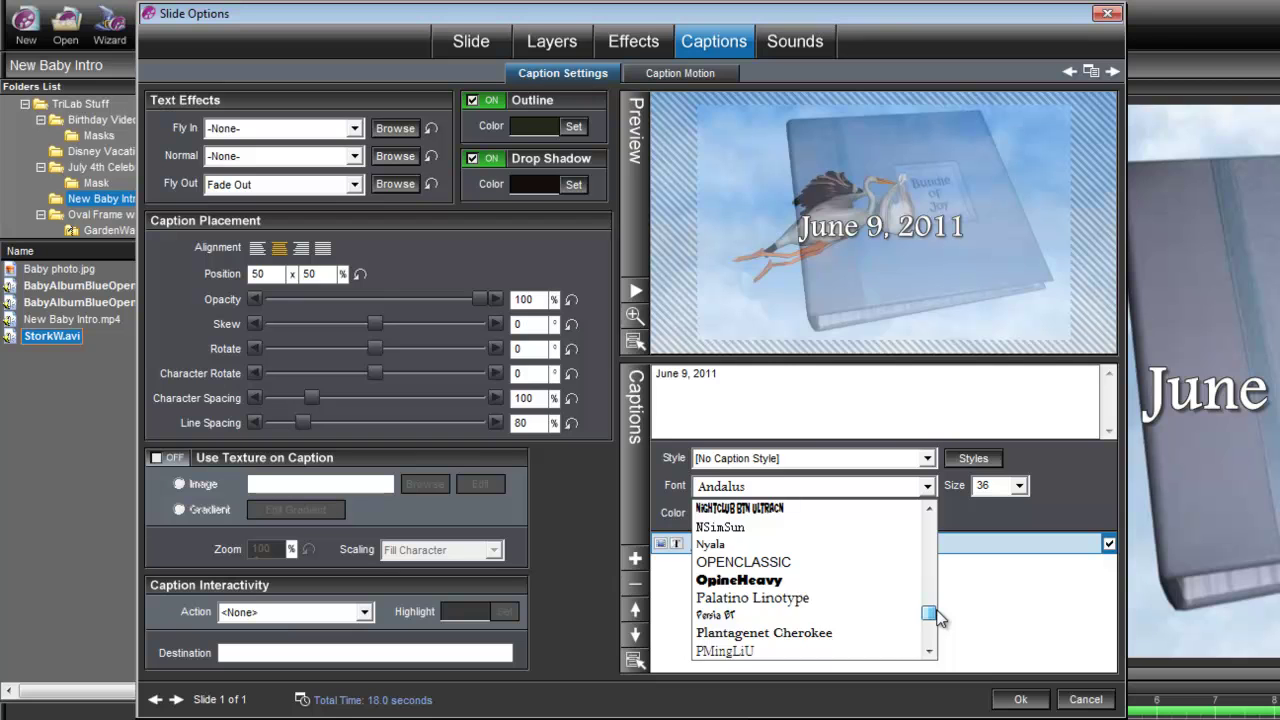
left_click(791, 597)
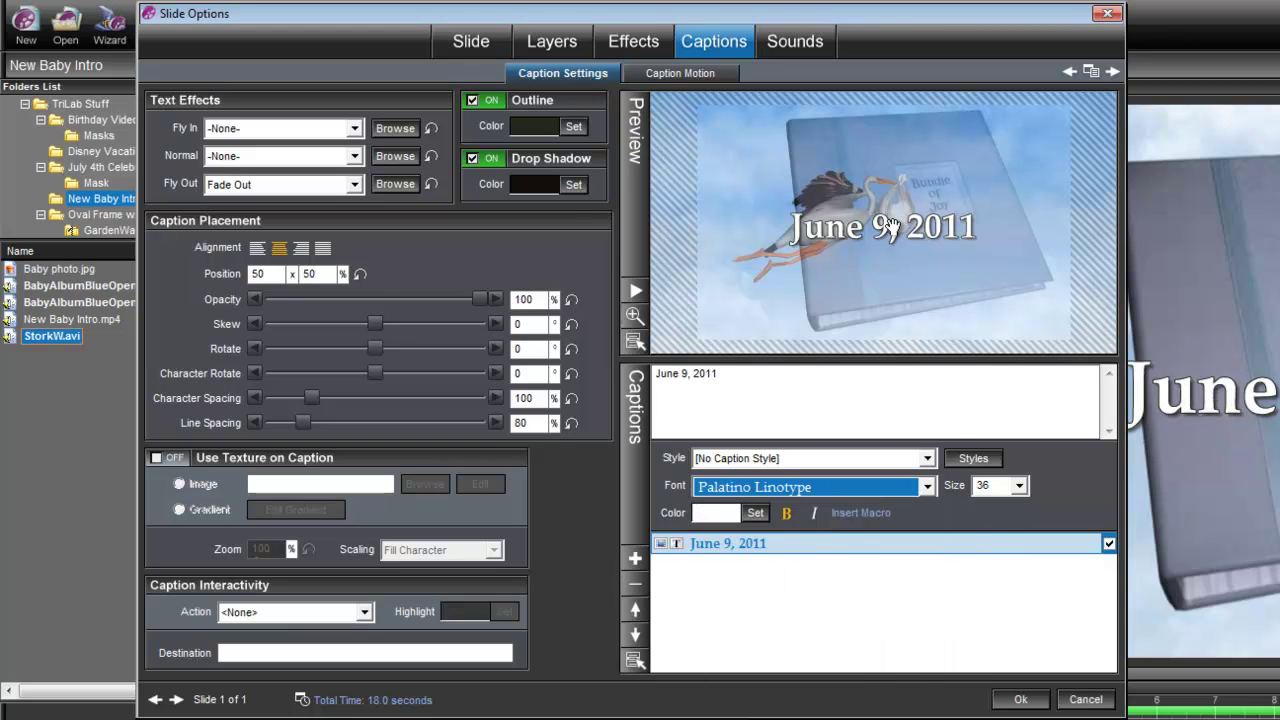
left_click_drag(893, 227, 964, 277)
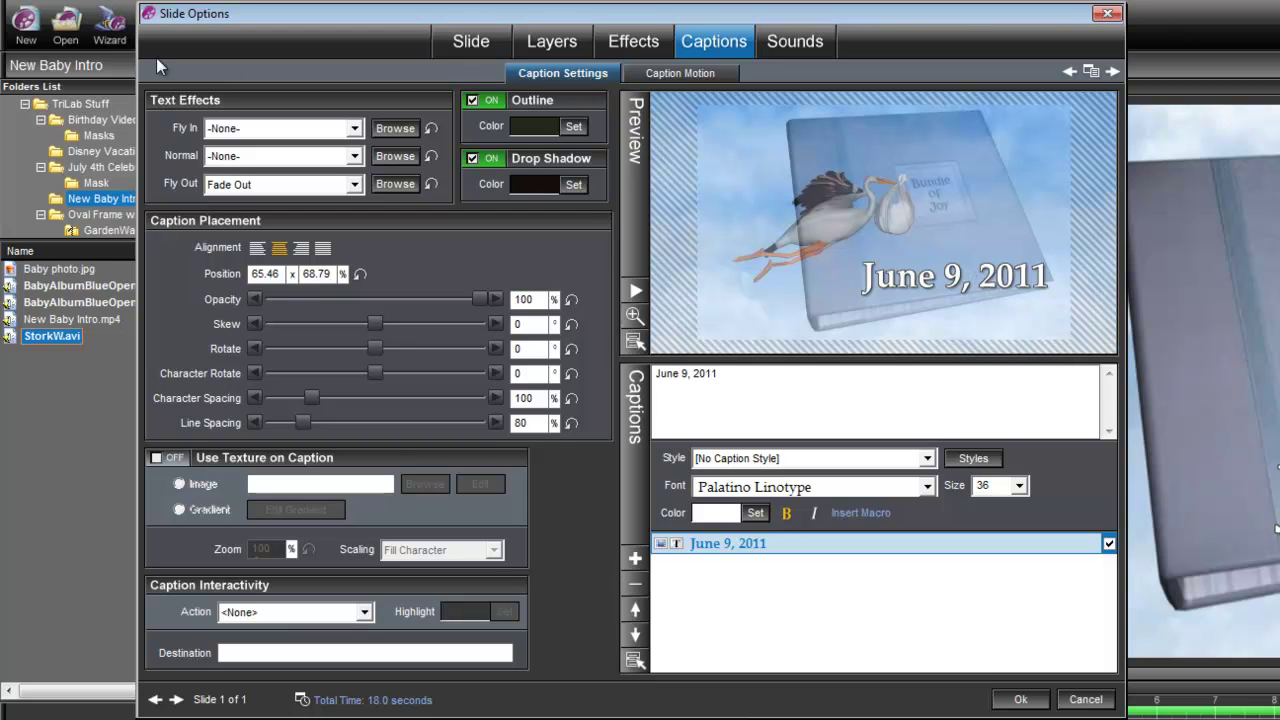
Set the date caption's entrance effect to Fade In.
left_click(358, 128)
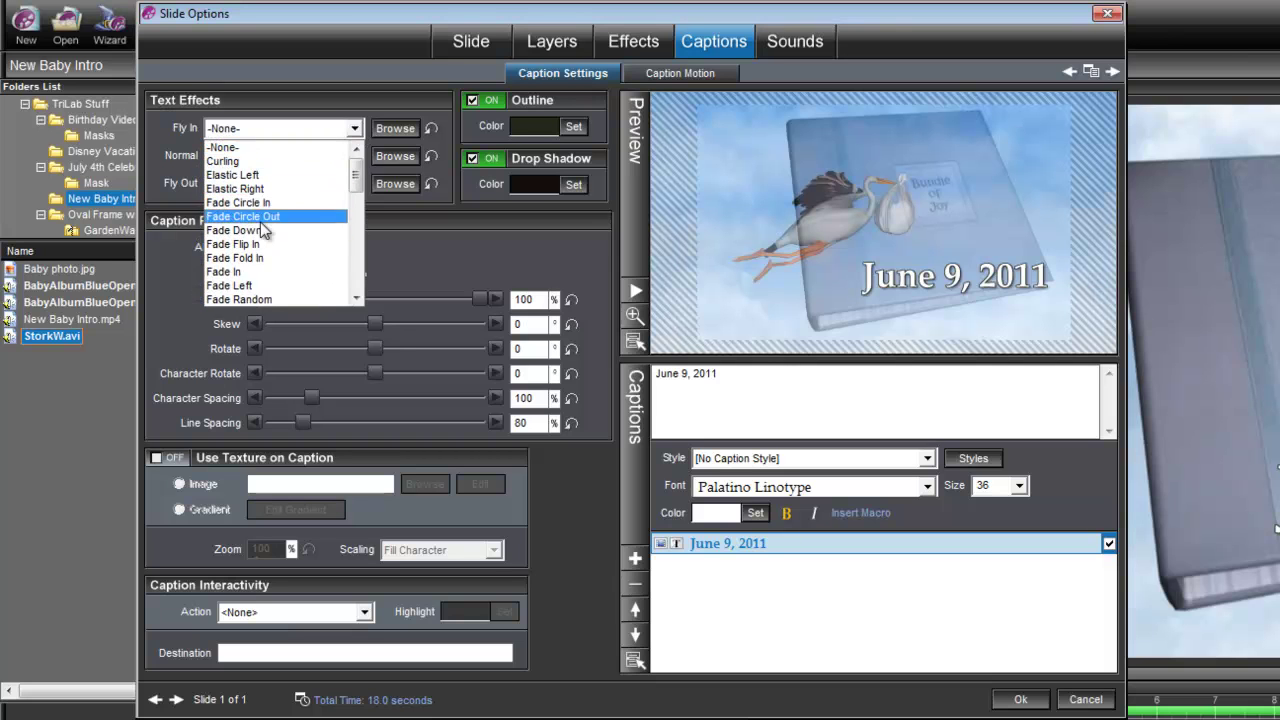
left_click(244, 278)
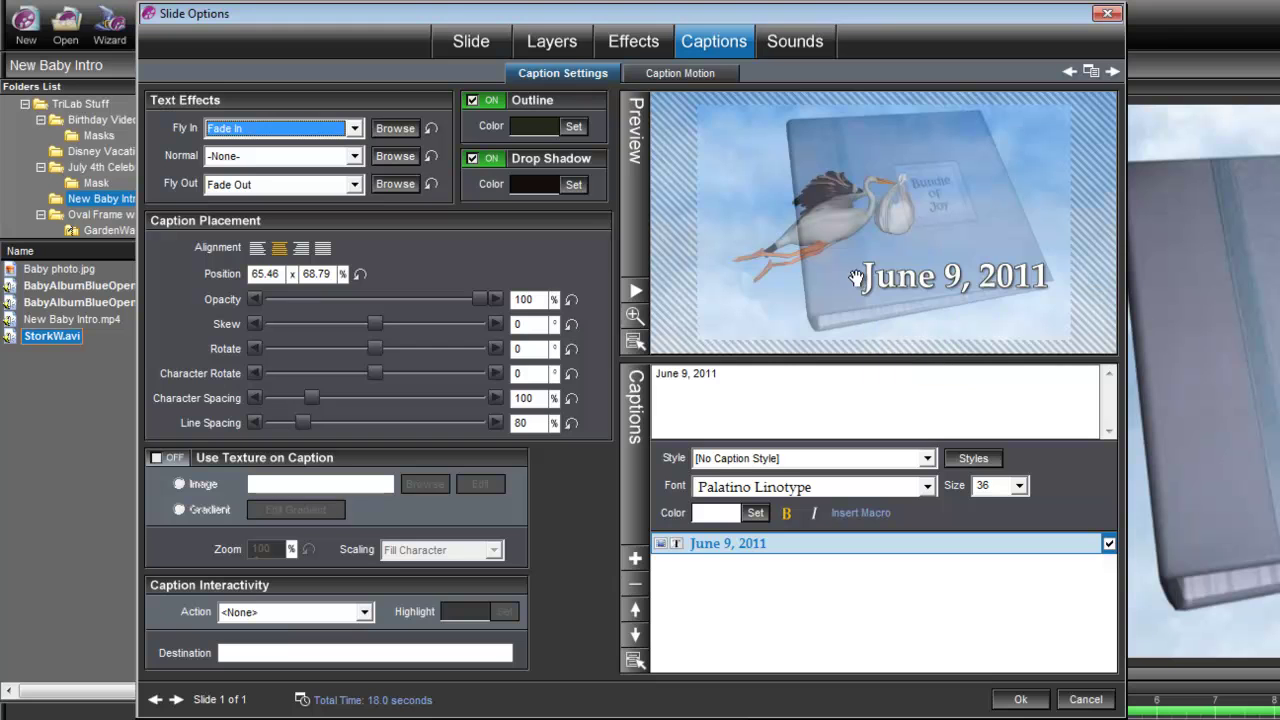
Set the caption's first motion keyframe to 11 seconds and close Slide Options.
left_click(679, 78)
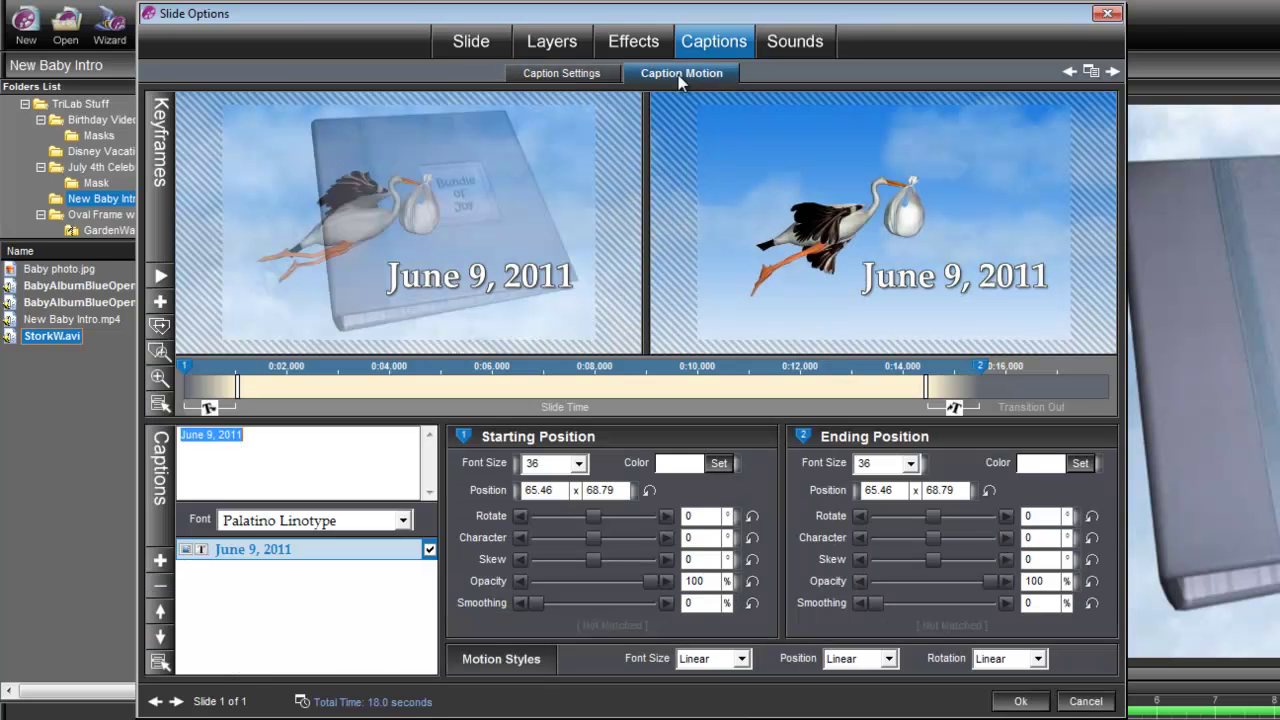
right_click(184, 367)
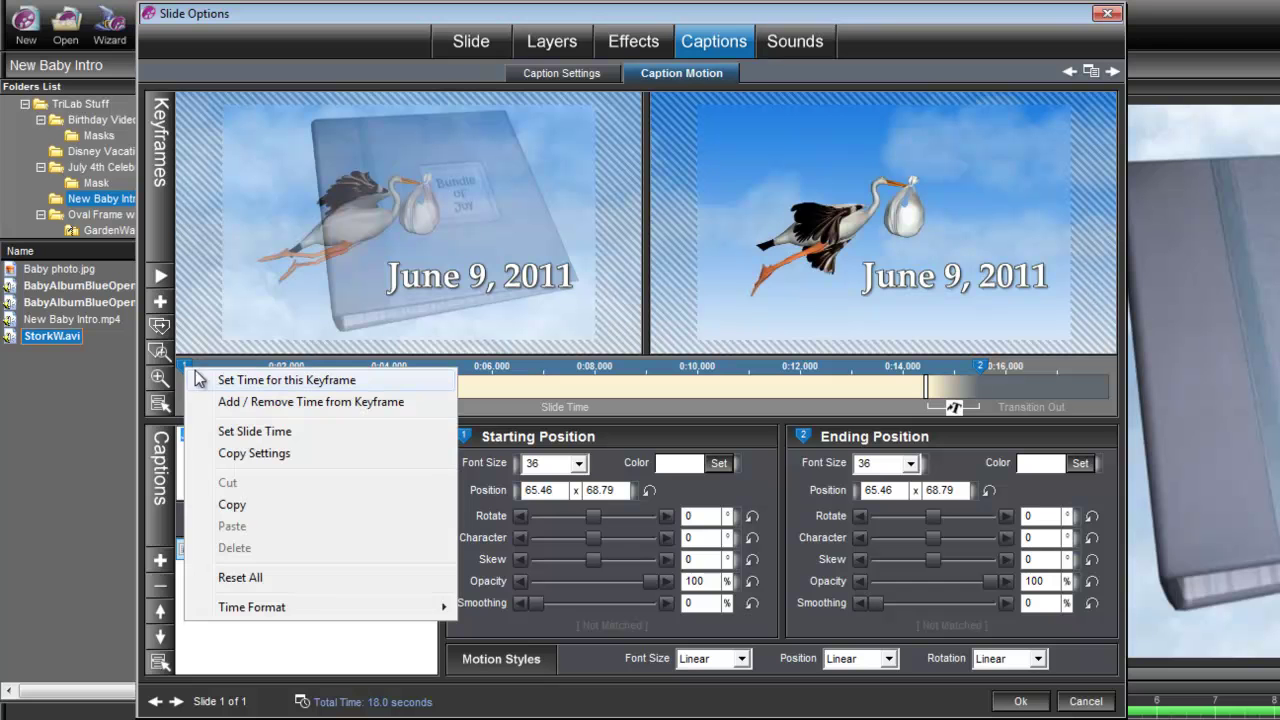
left_click(248, 381)
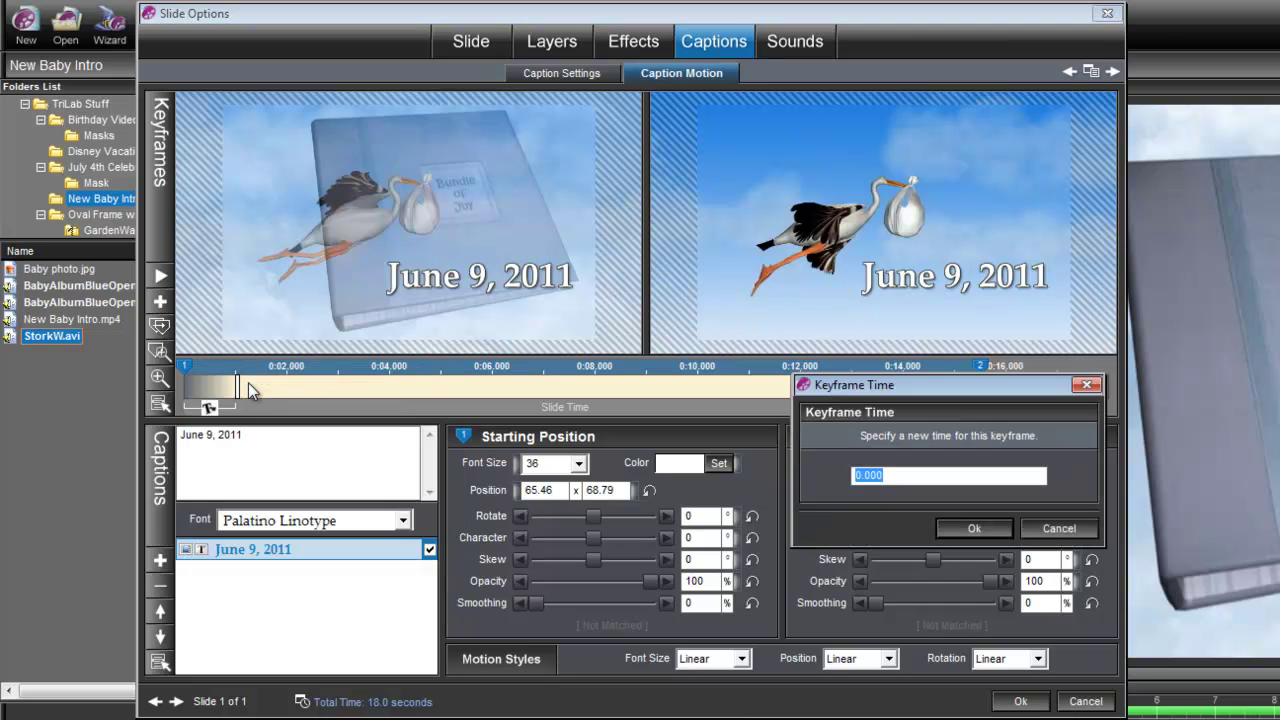
type("11")
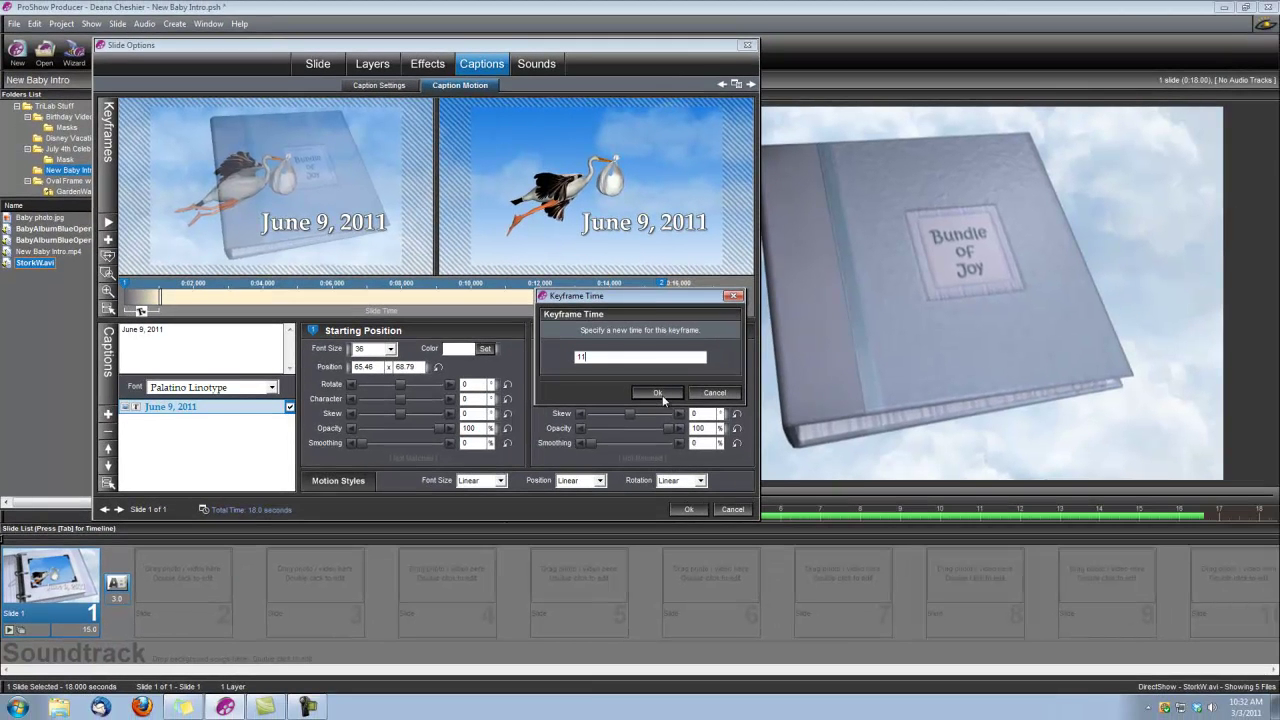
left_click(660, 394)
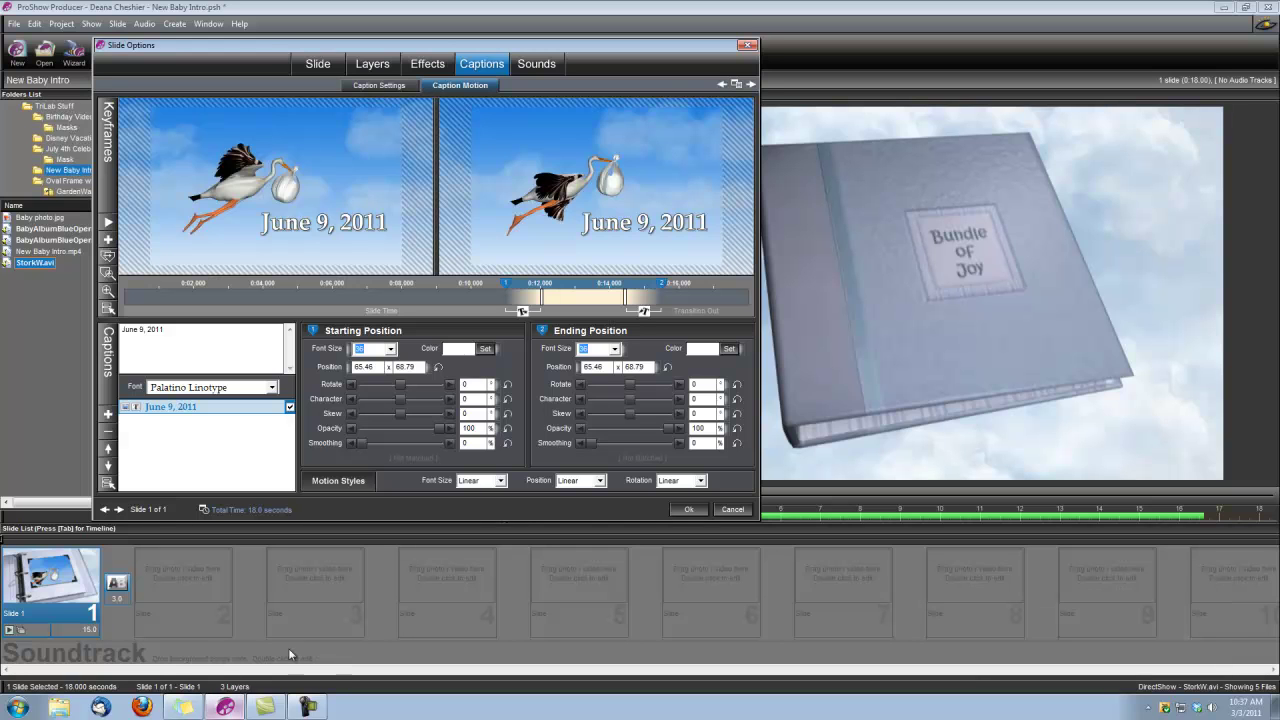
left_click(690, 509)
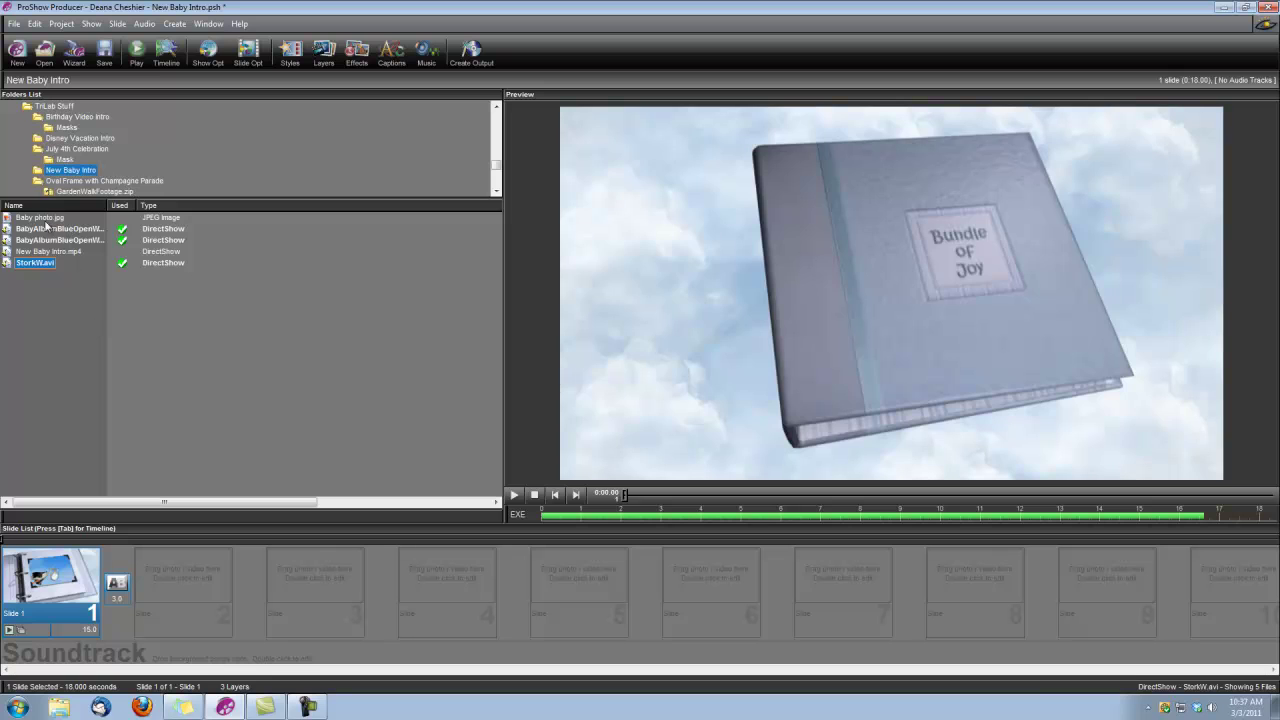
Add Baby photo.jpg as slide 2 lasting 5 seconds and open its Slide Options.
mouse_move(45, 222)
left_mouse_down()
mouse_move(154, 423)
mouse_move(169, 577)
left_mouse_up()
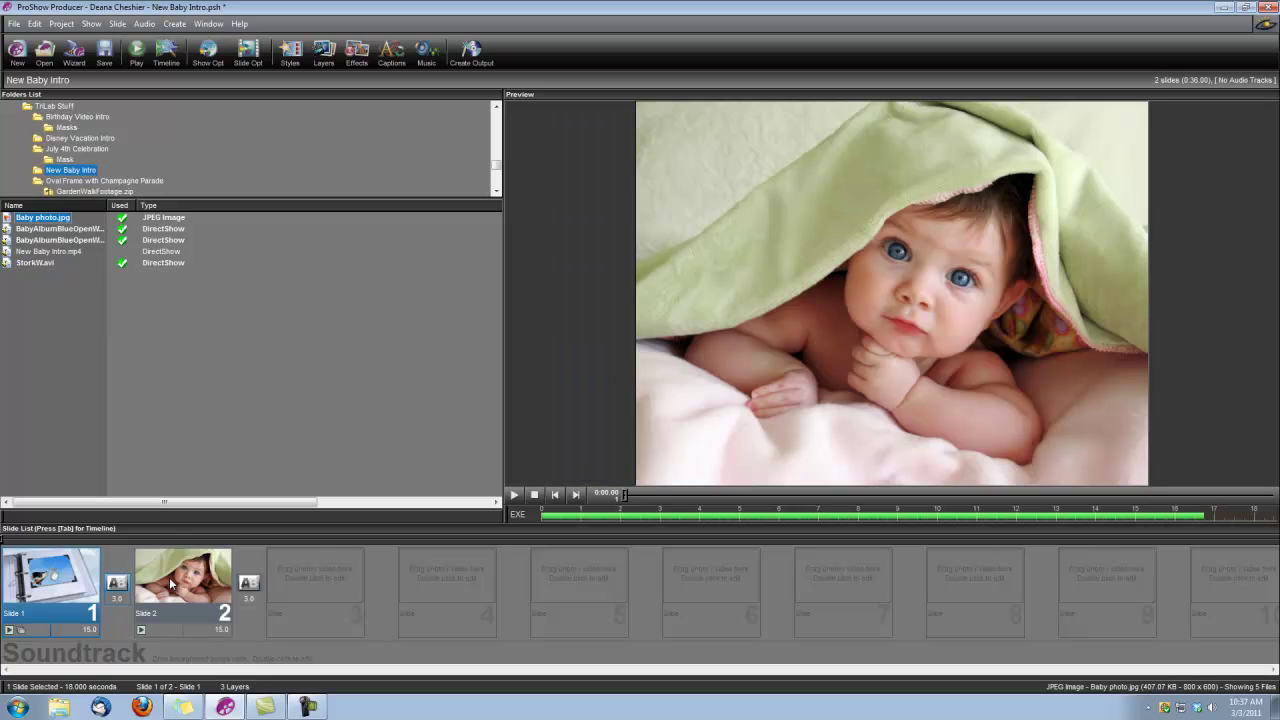
left_click(222, 630)
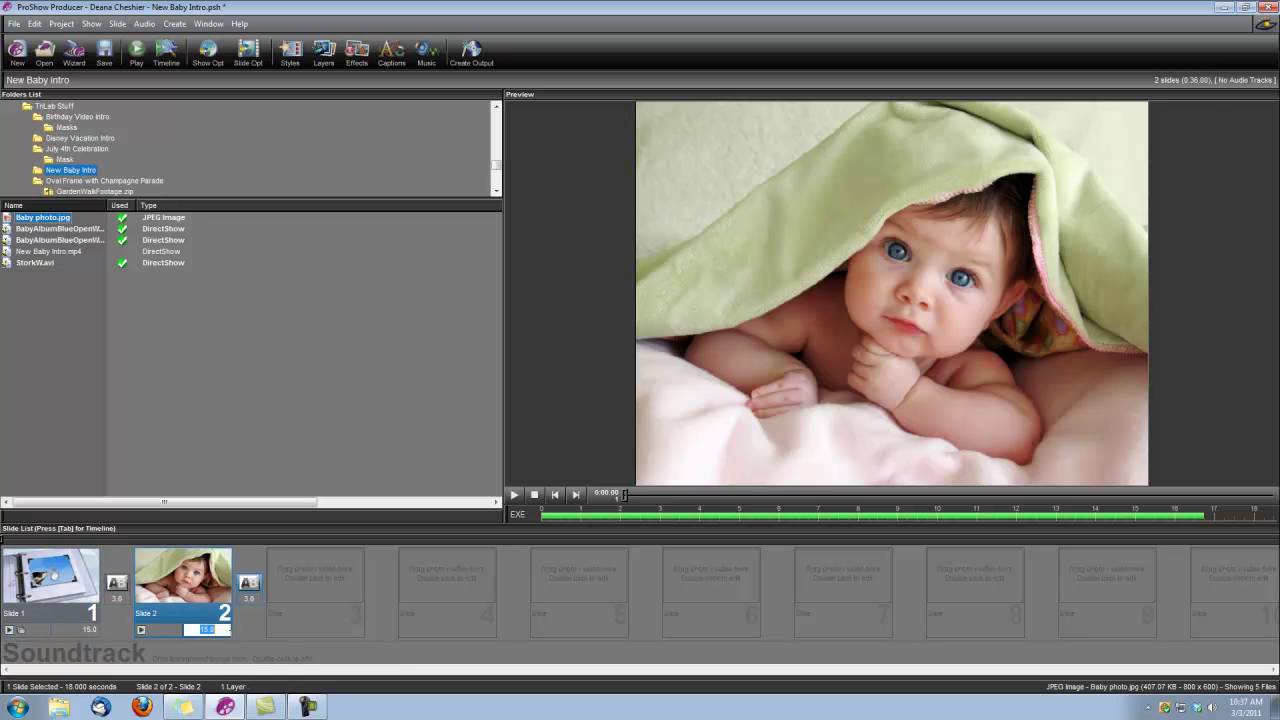
type("5")
key("Return")
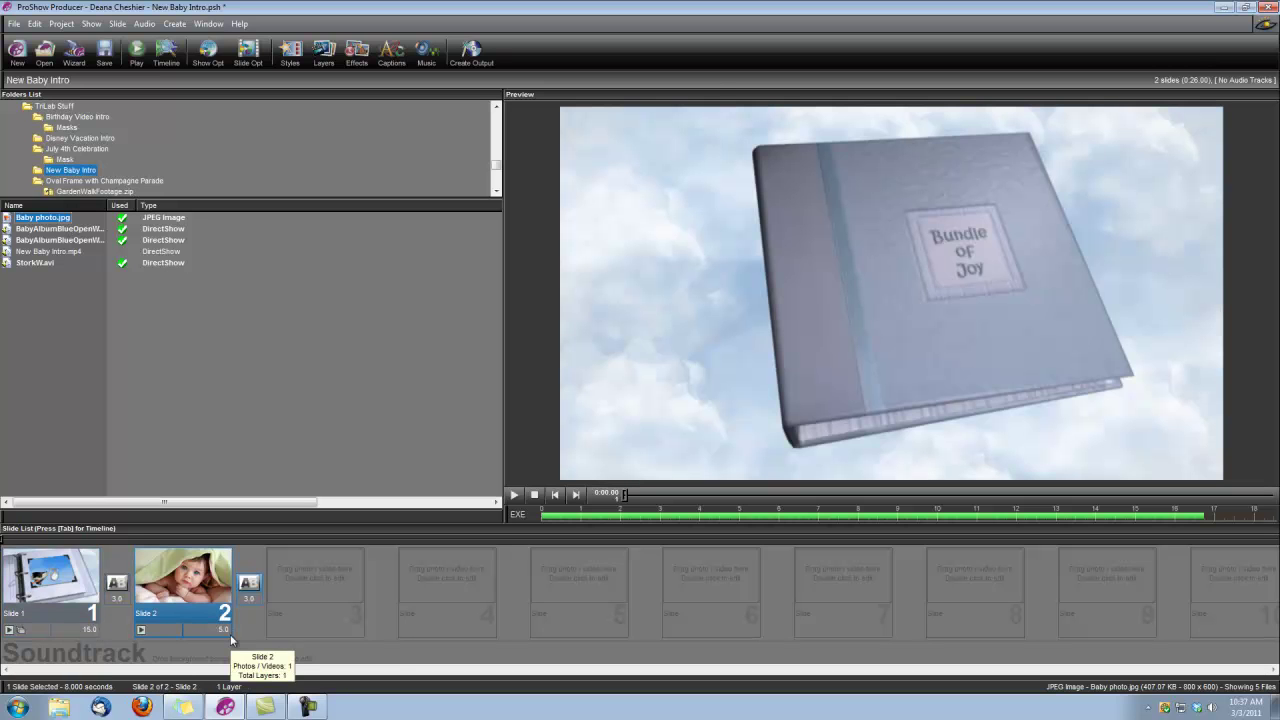
double_click(205, 588)
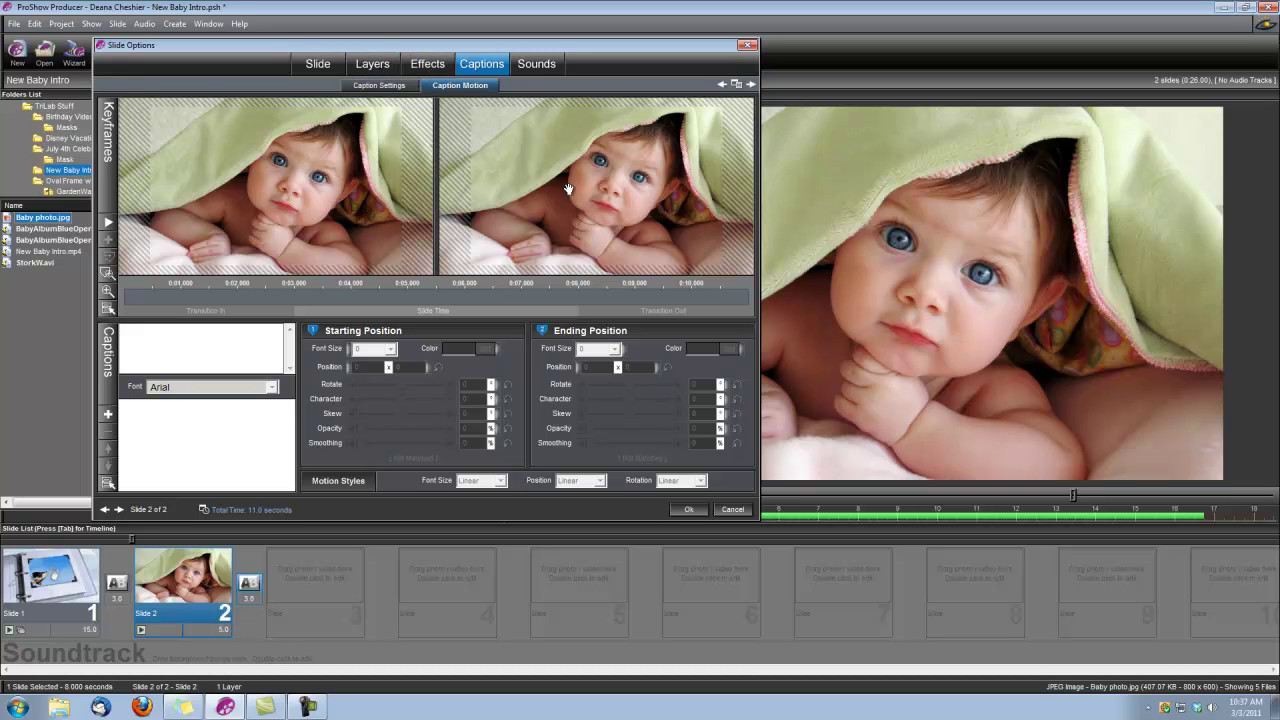
Set the baby photo's starting position to 30% zoom, panned left to -15.04 x -1.5.
left_click(426, 63)
left_click(383, 86)
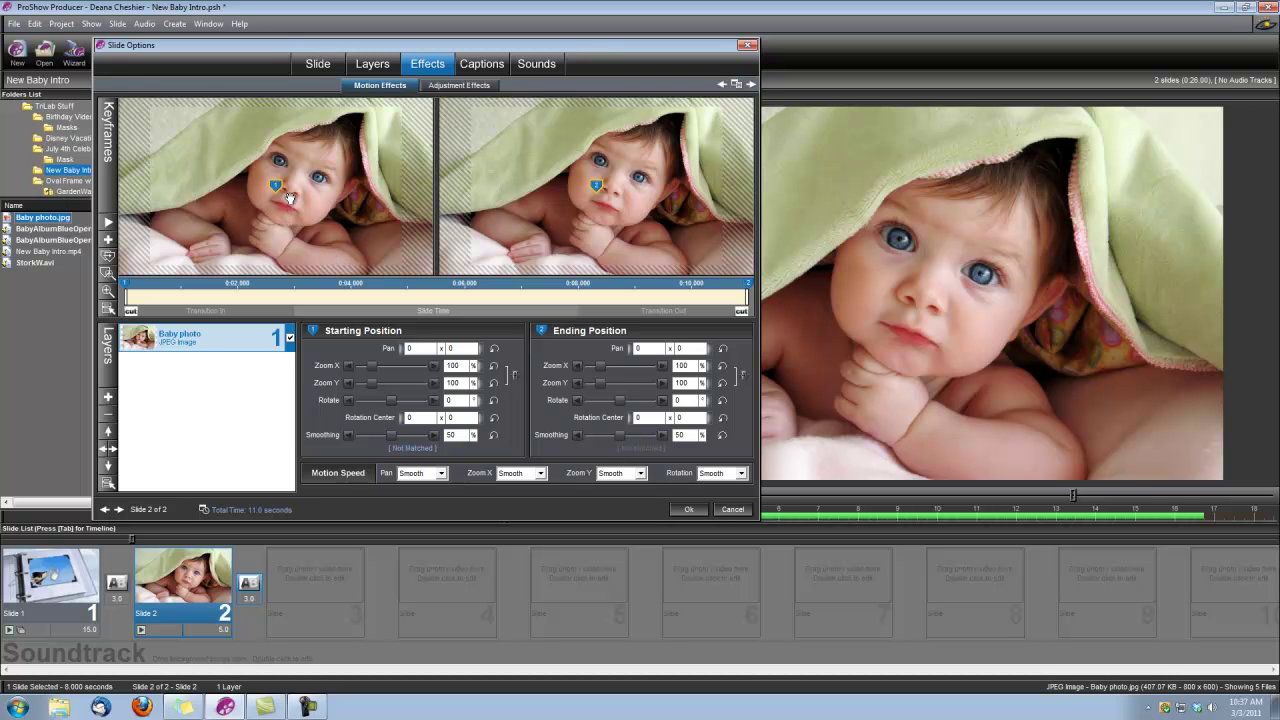
scroll(289, 197, "down", 3)
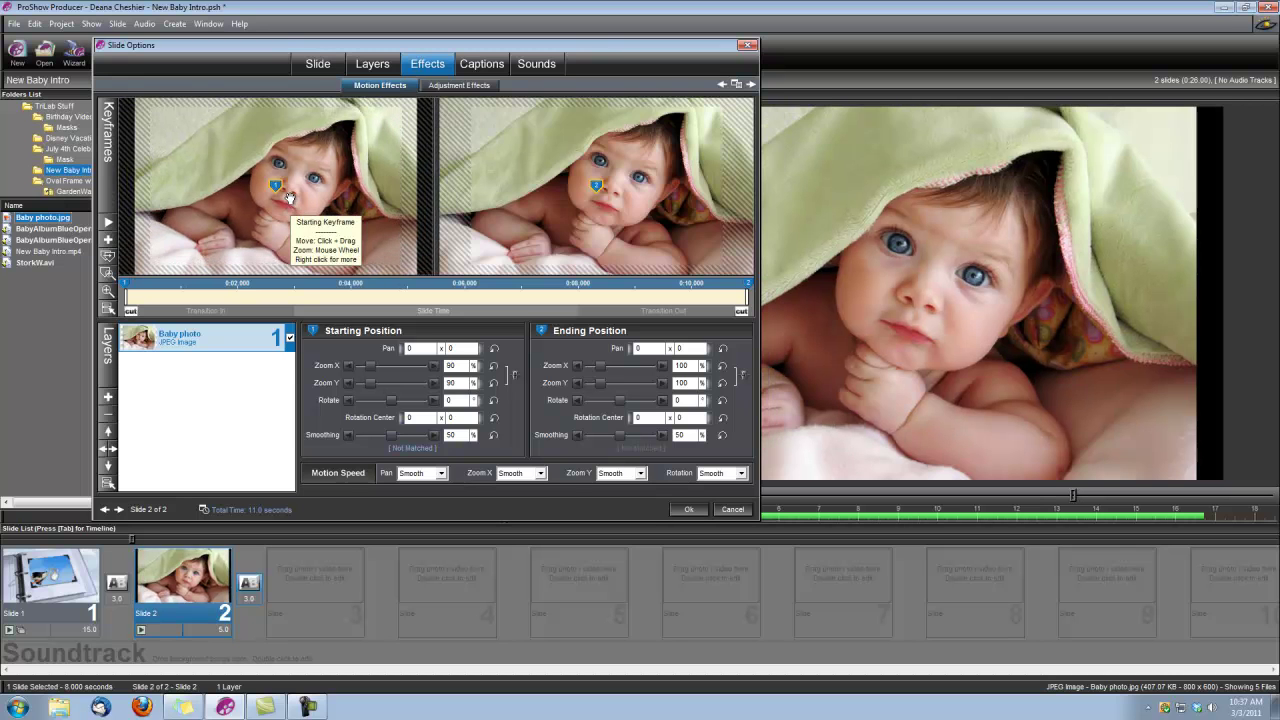
scroll(289, 197, "down", 11)
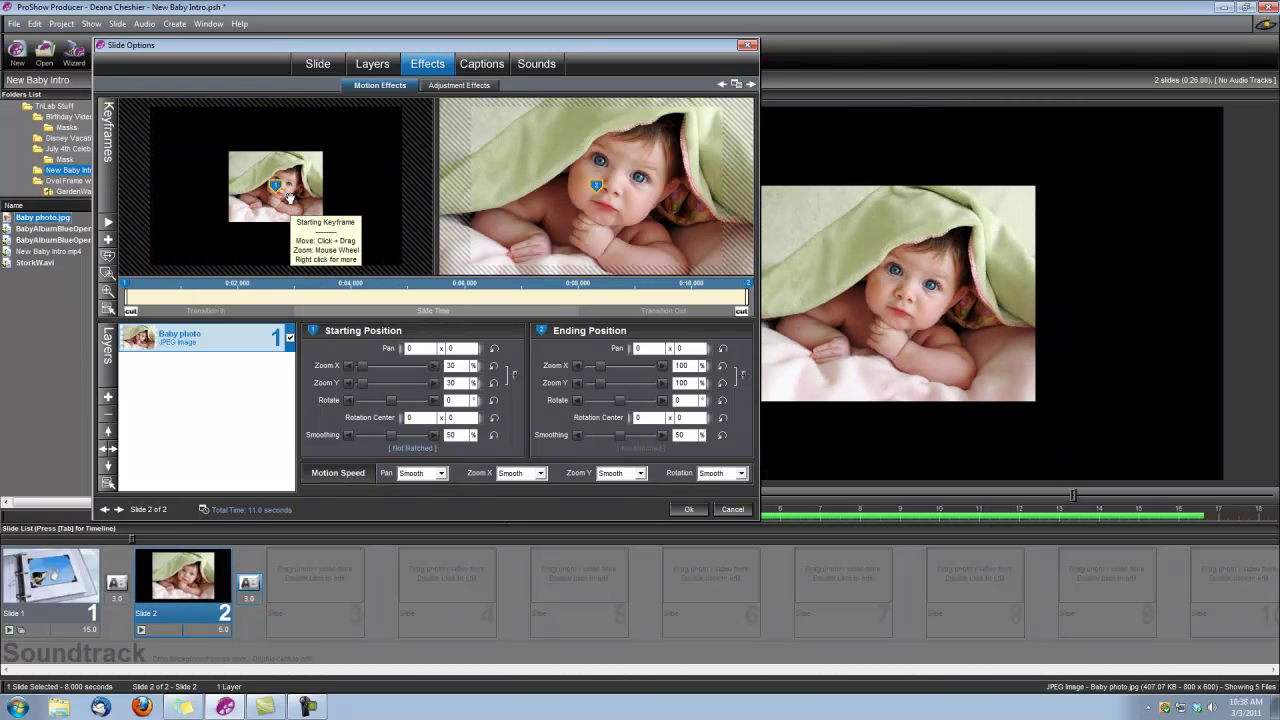
left_click_drag(290, 197, 244, 197)
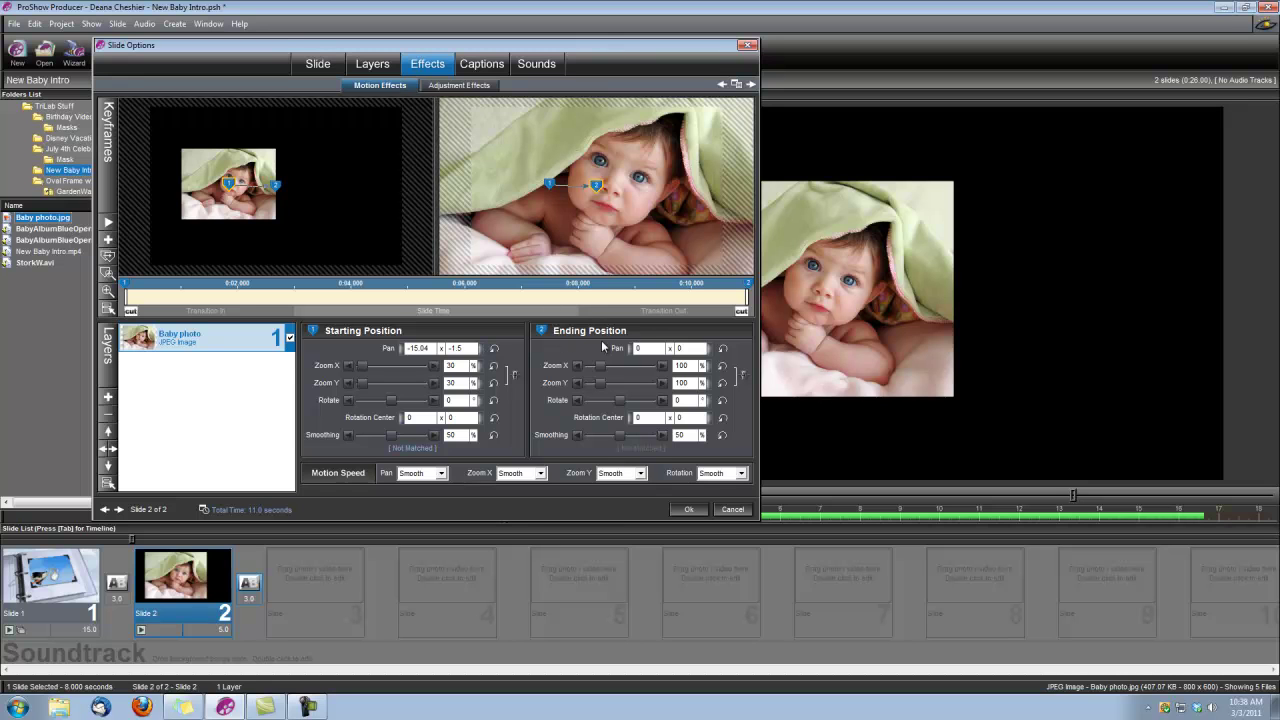
Set the ending position to pan -15.04 x -1.5 with Zoom X at 50%.
left_click(648, 349)
type("-15.04")
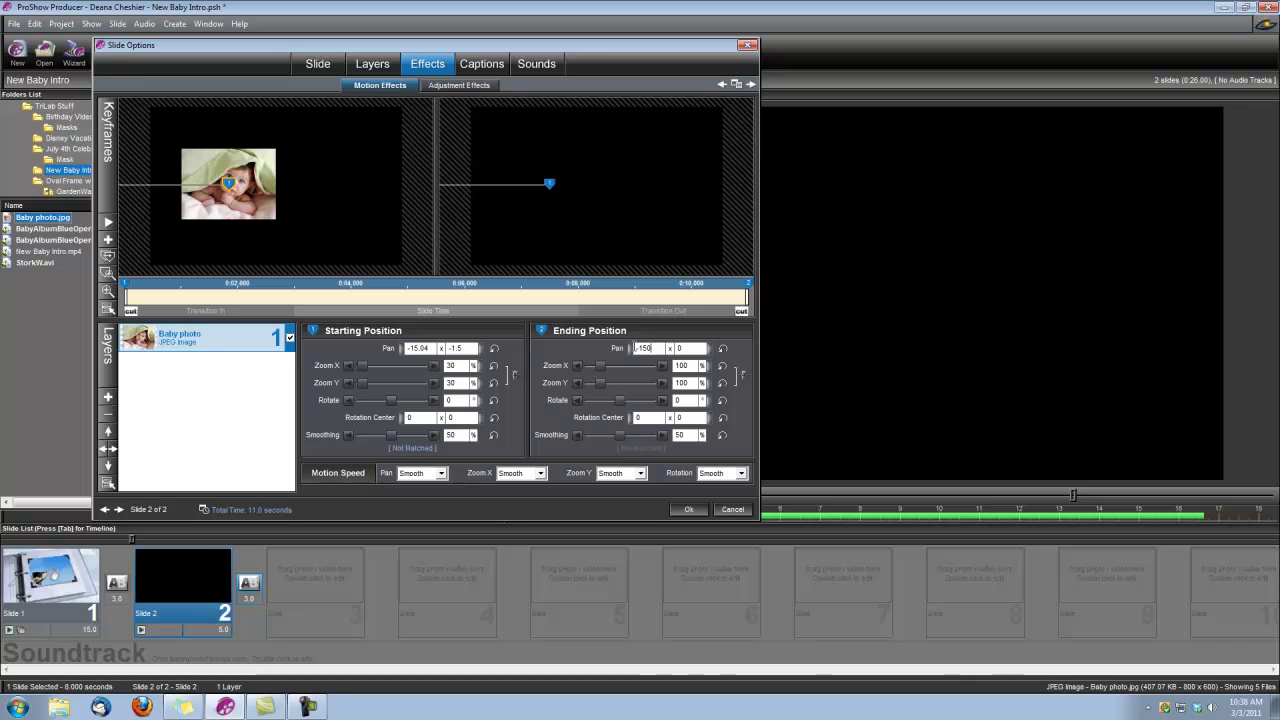
key("BackSpace")
type(".04")
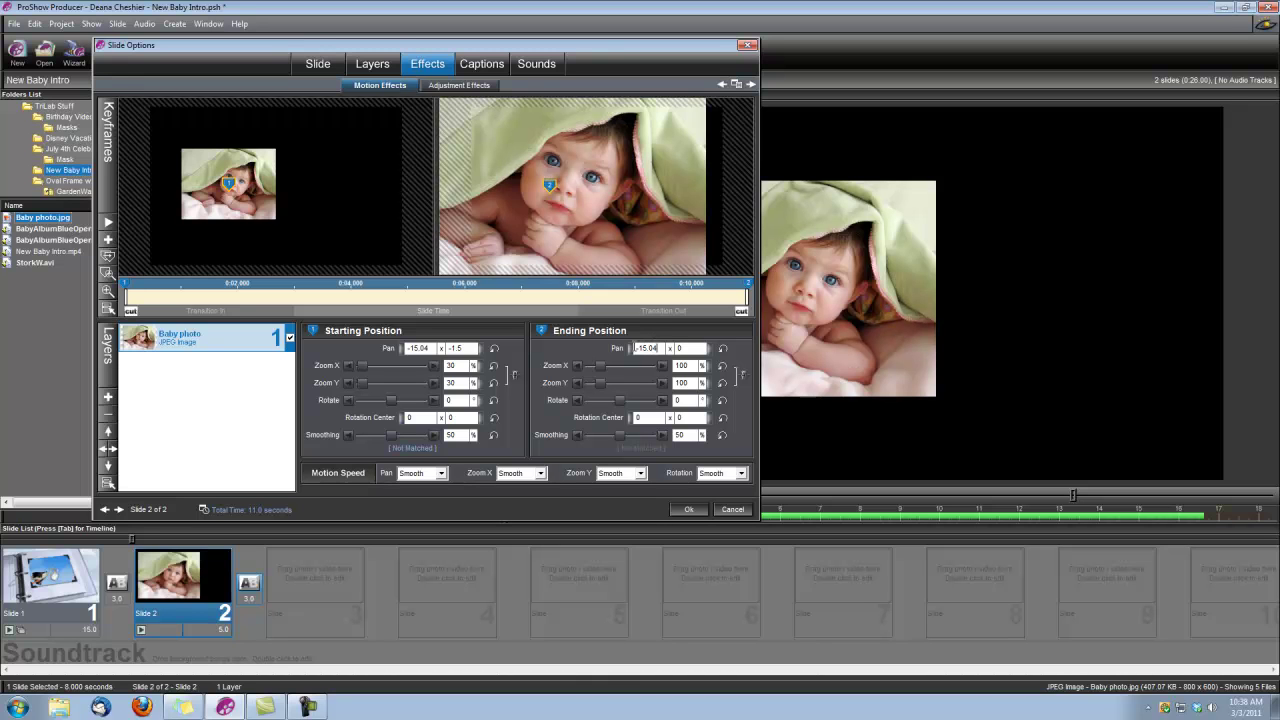
double_click(690, 349)
type("-1.5")
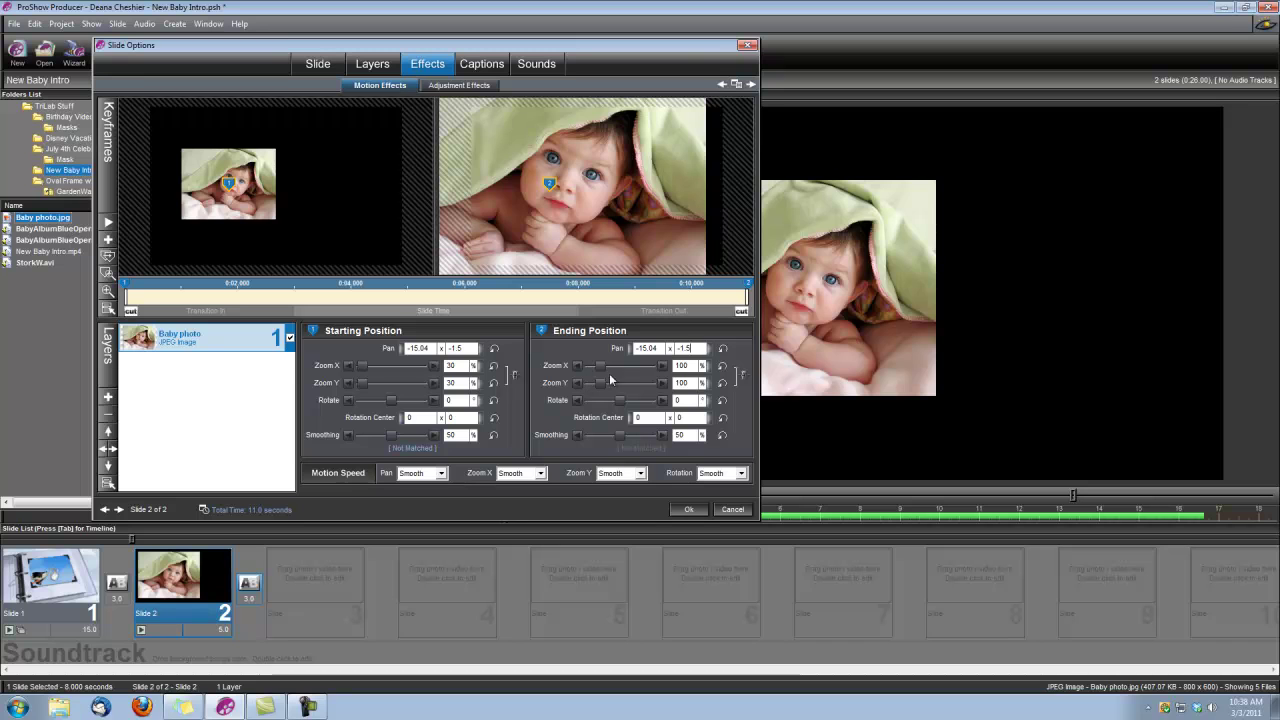
double_click(683, 365)
type("50")
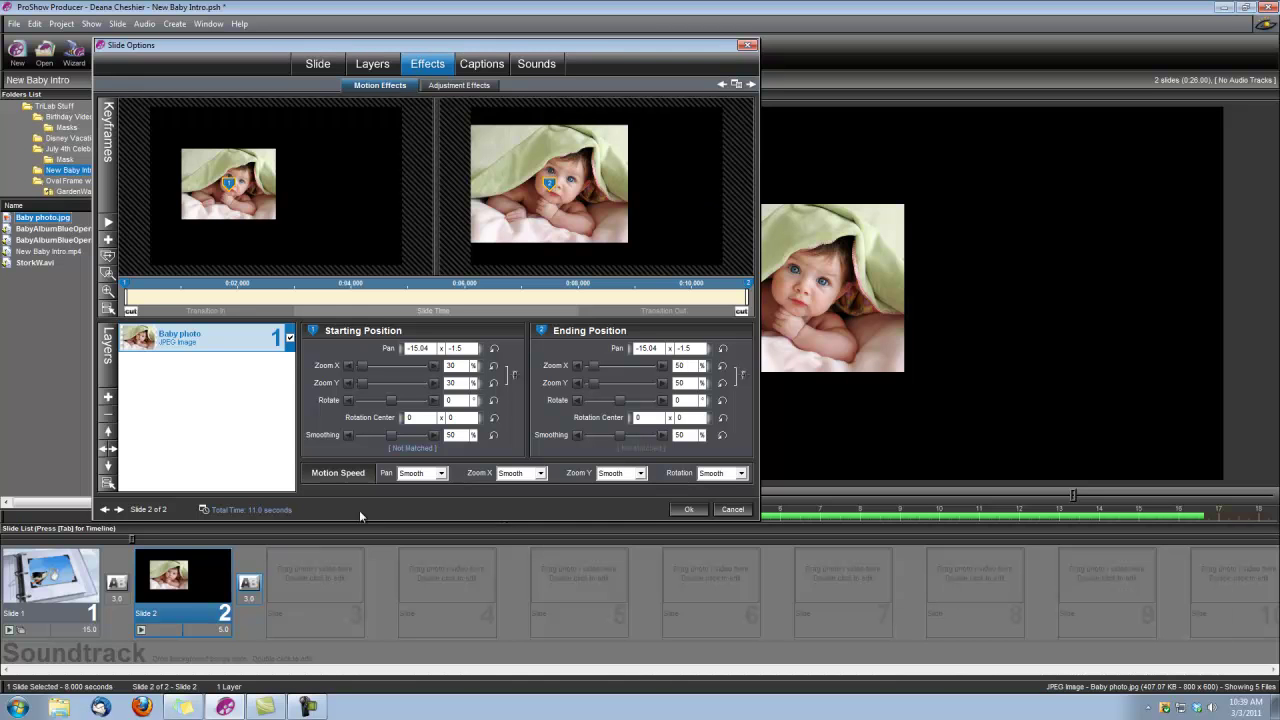
Move the photo's ending zoom keyframe from the slide's end to 2 seconds.
right_click(748, 288)
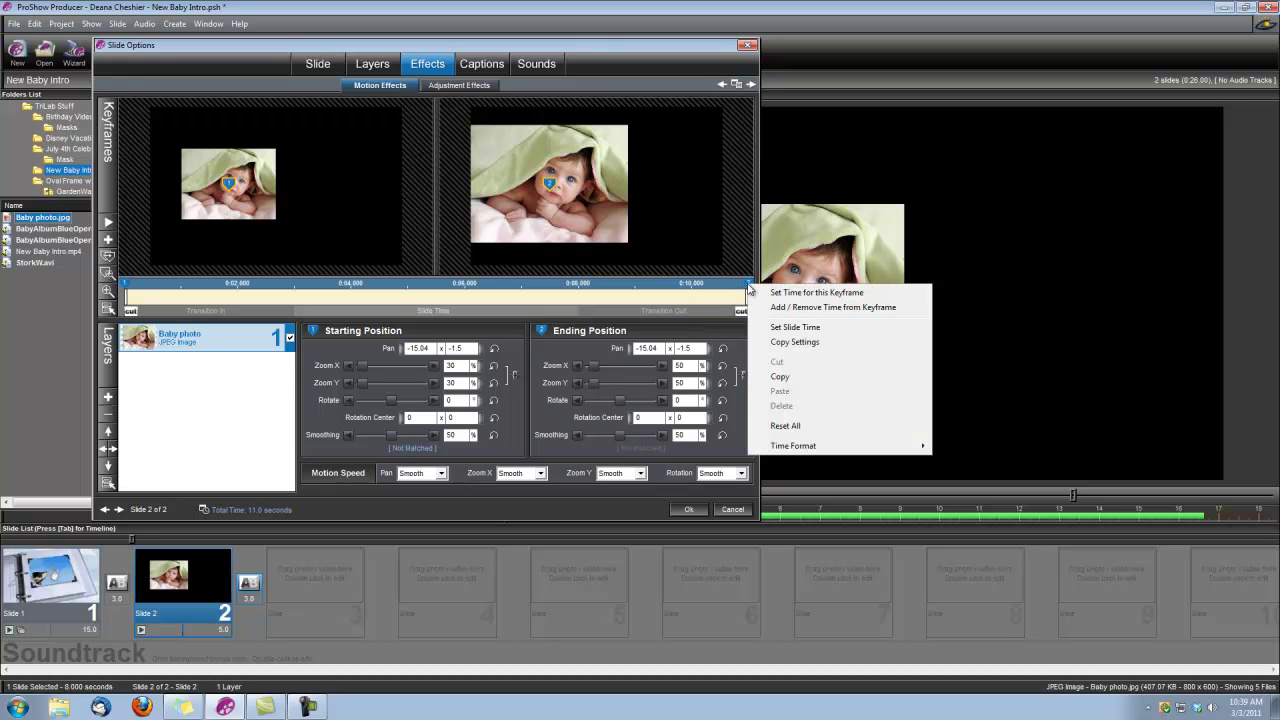
left_click(786, 293)
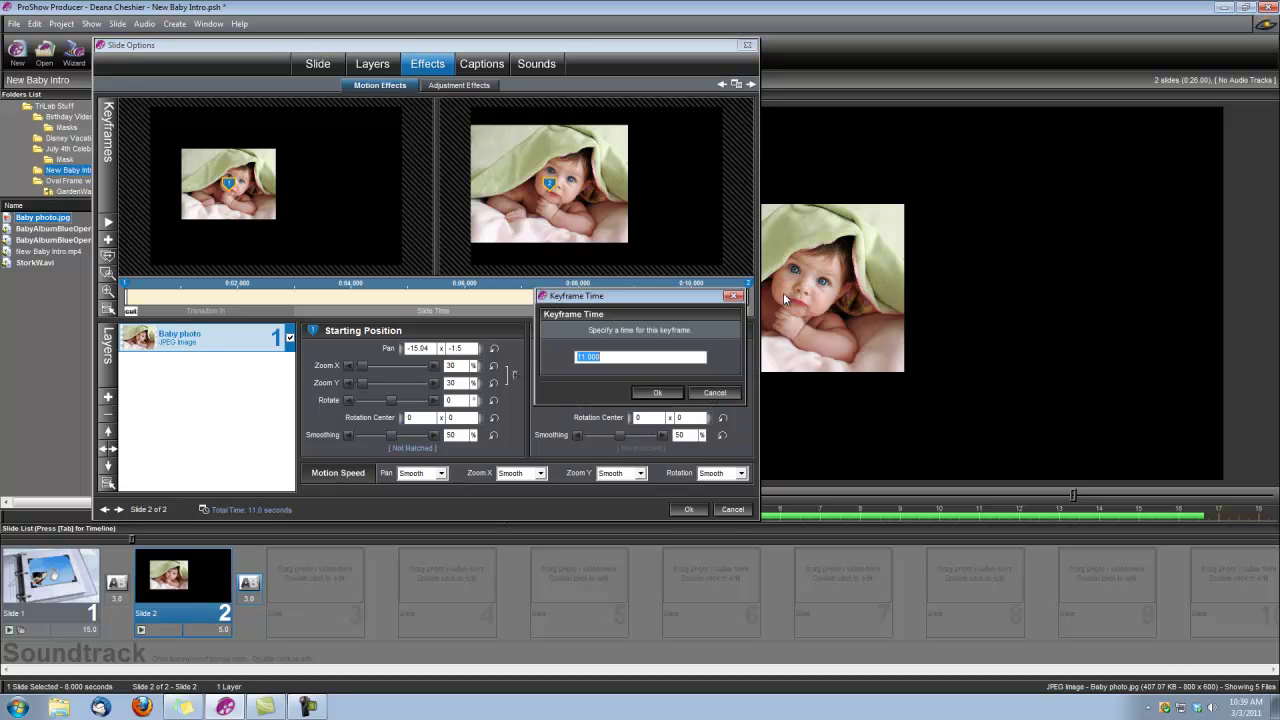
type("2.5")
left_click(657, 394)
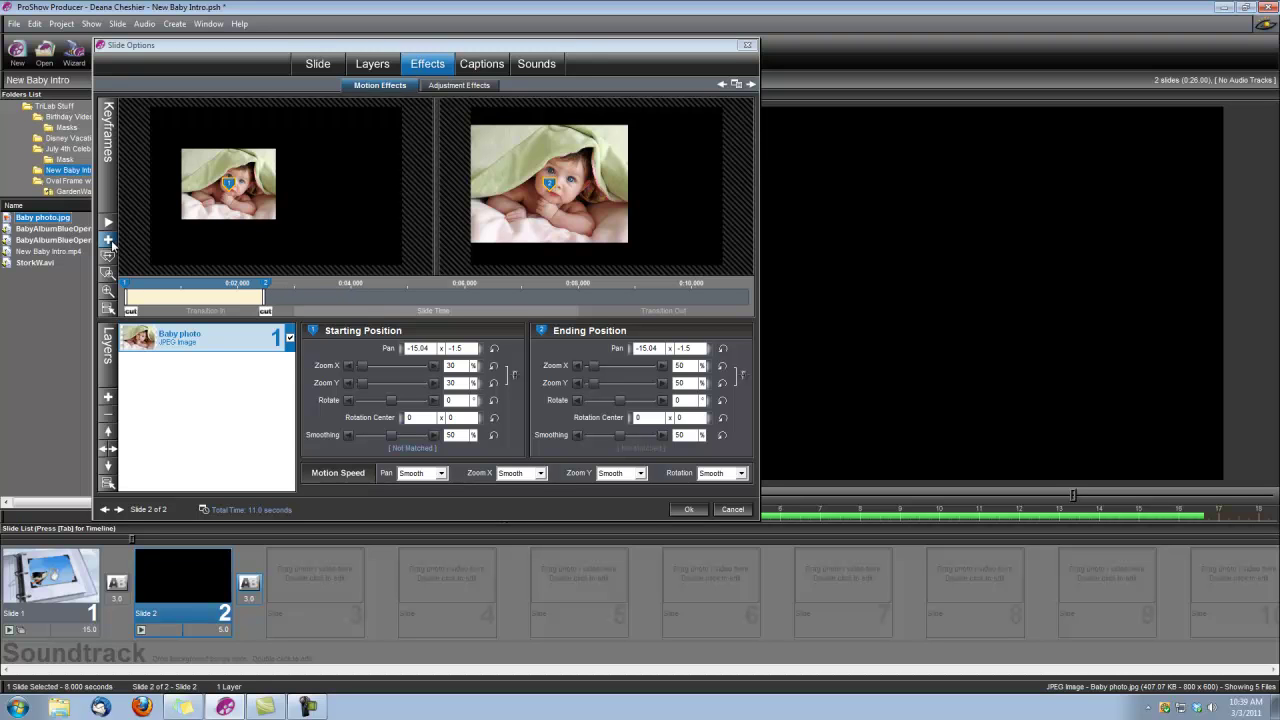
Add a third motion keyframe and drag it to about 0:09.830 to hold the 50% zoom.
left_click(108, 241)
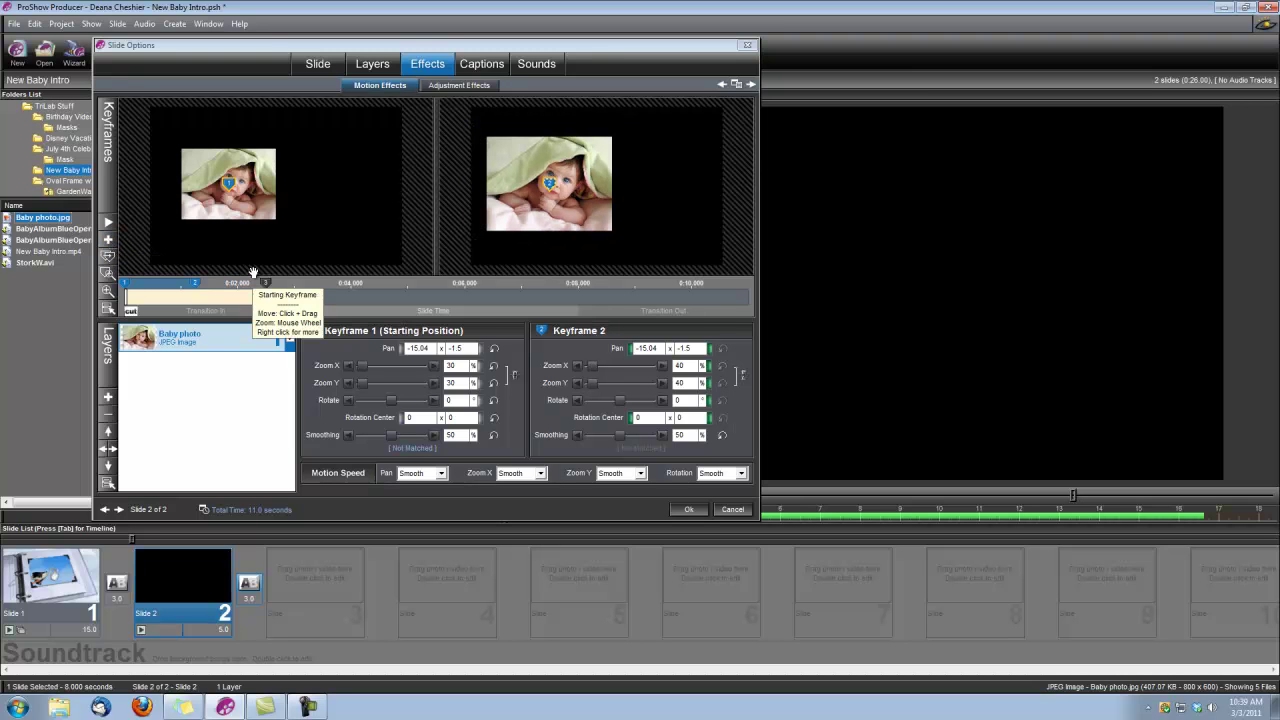
key("ctrl+z")
double_click(318, 296)
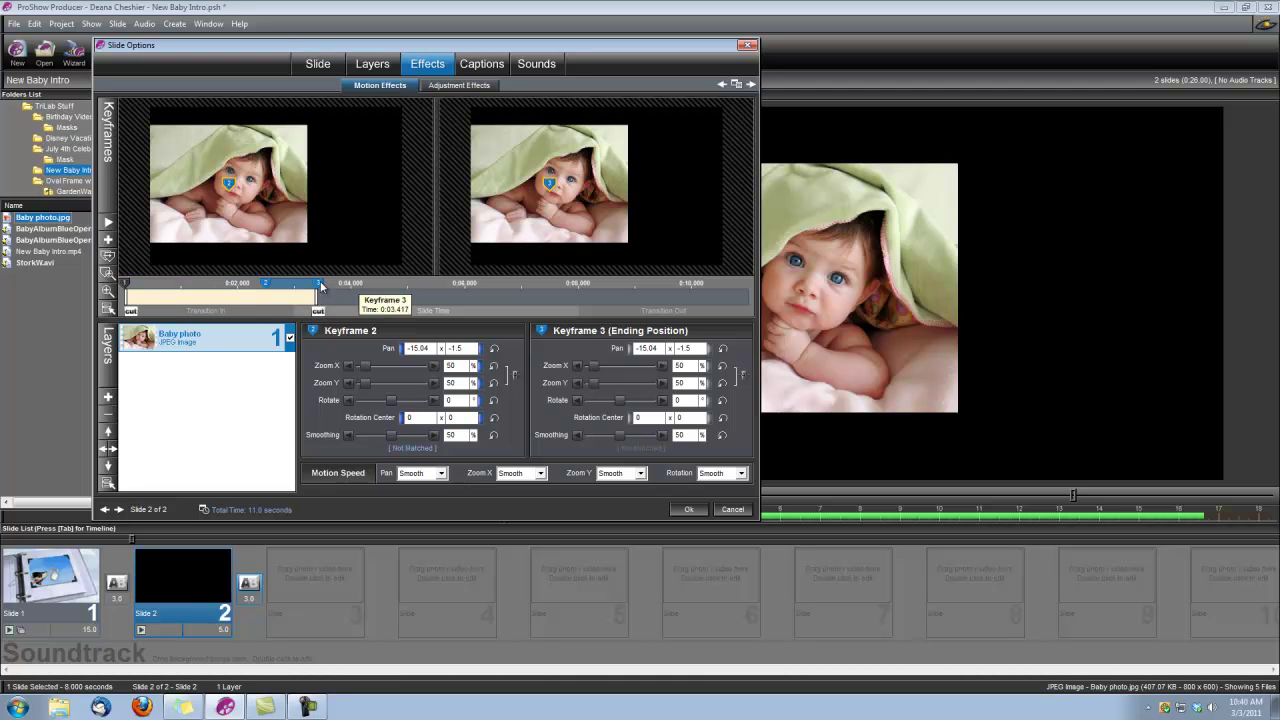
left_click_drag(318, 287, 750, 288)
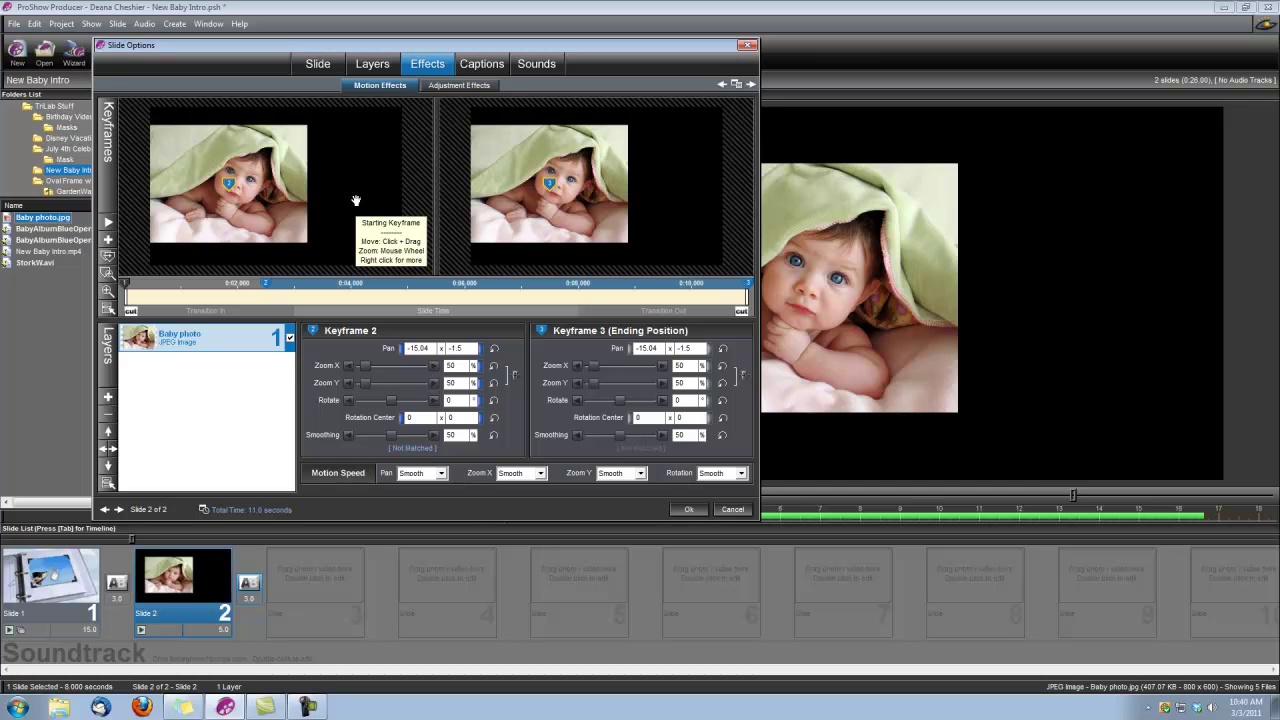
Add a slide caption reading 'Our', 'Matthew', 'Arrives' on three separate lines.
left_click(481, 63)
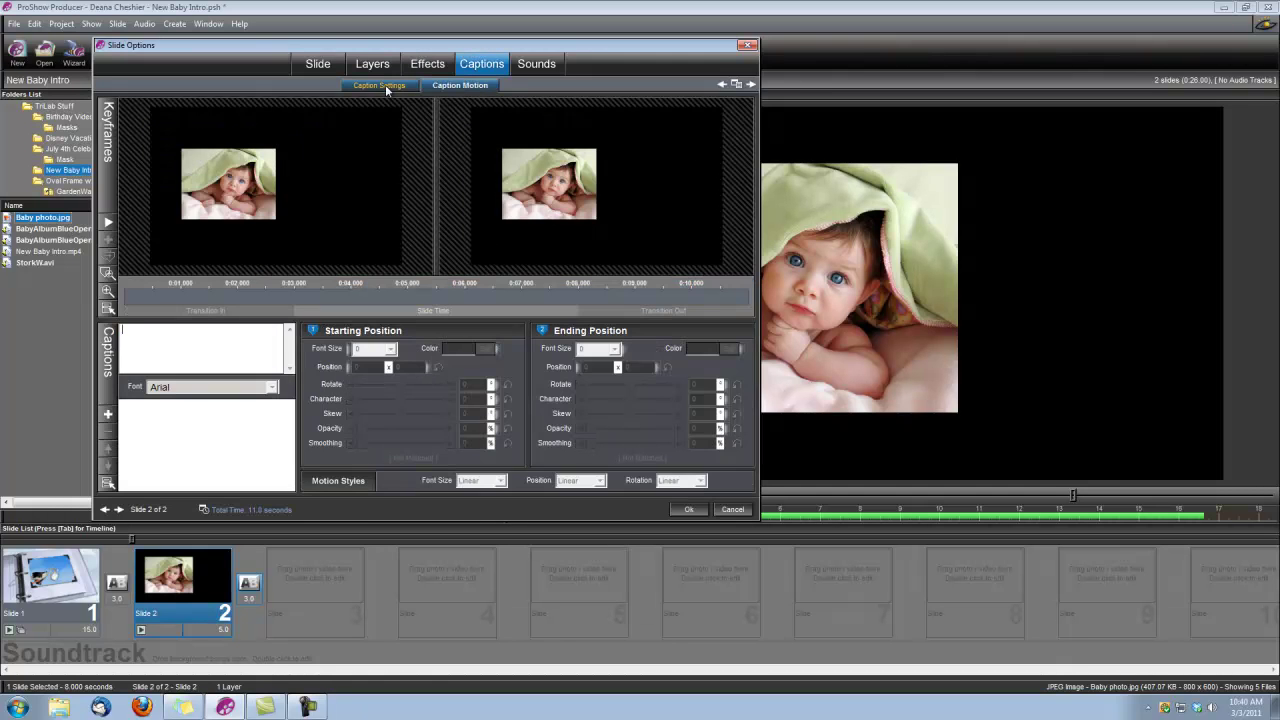
left_click(379, 84)
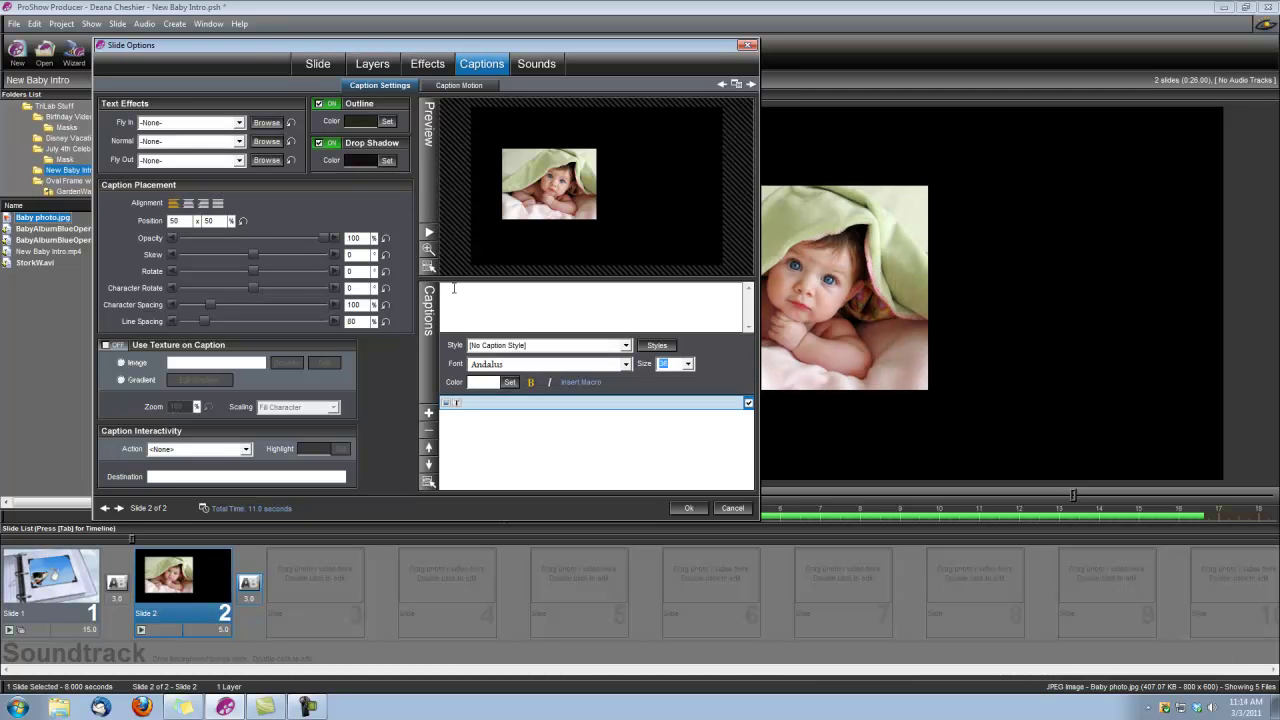
type("ur")
key("Return")
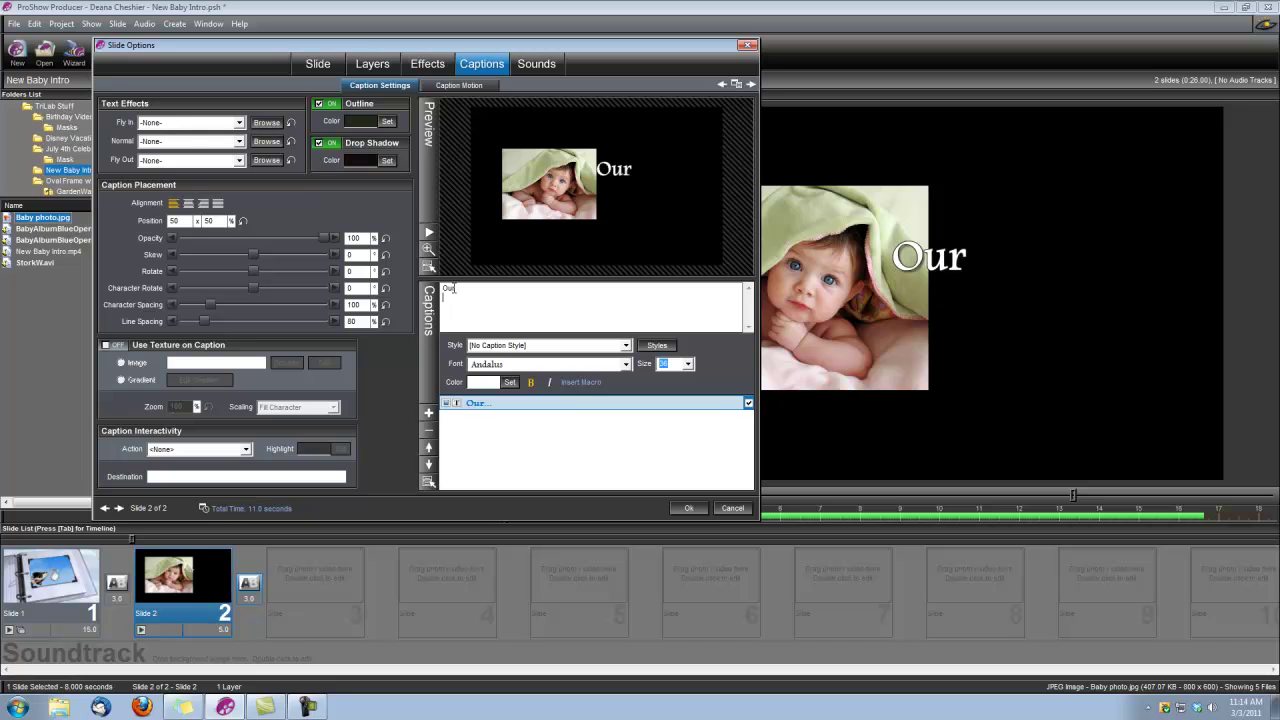
type("Matthe")
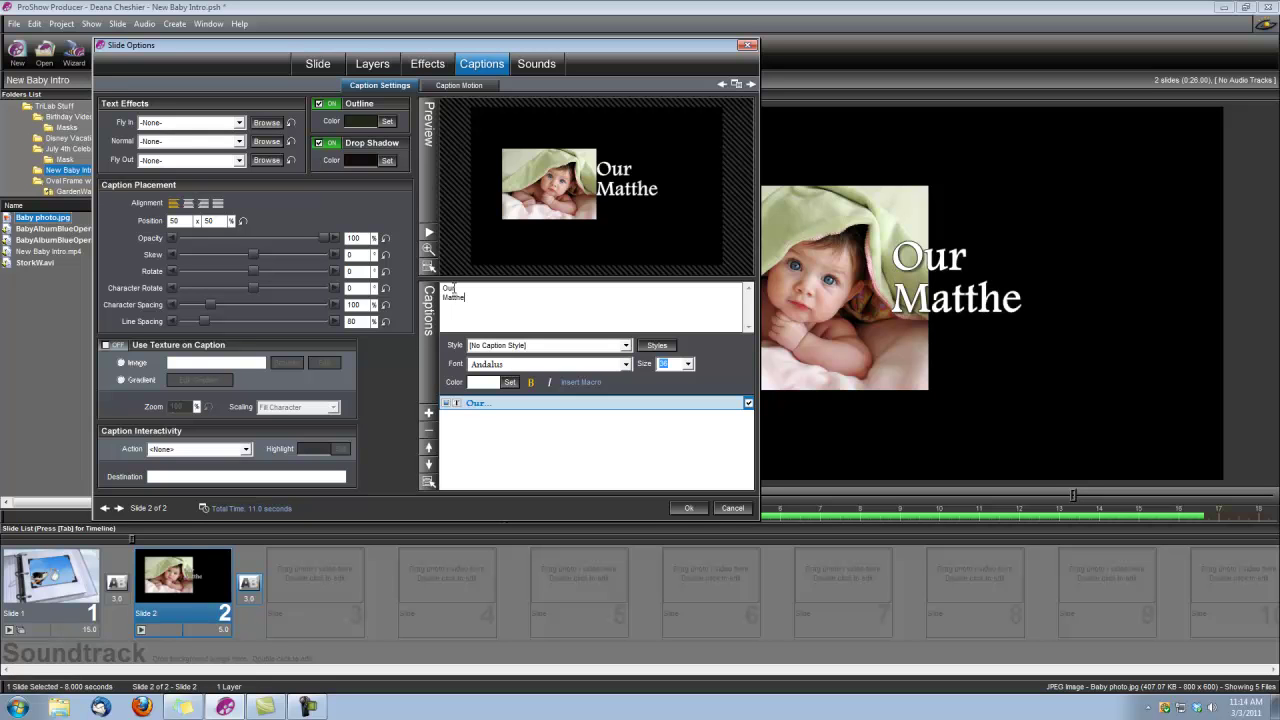
type("wA")
key("BackSpace")
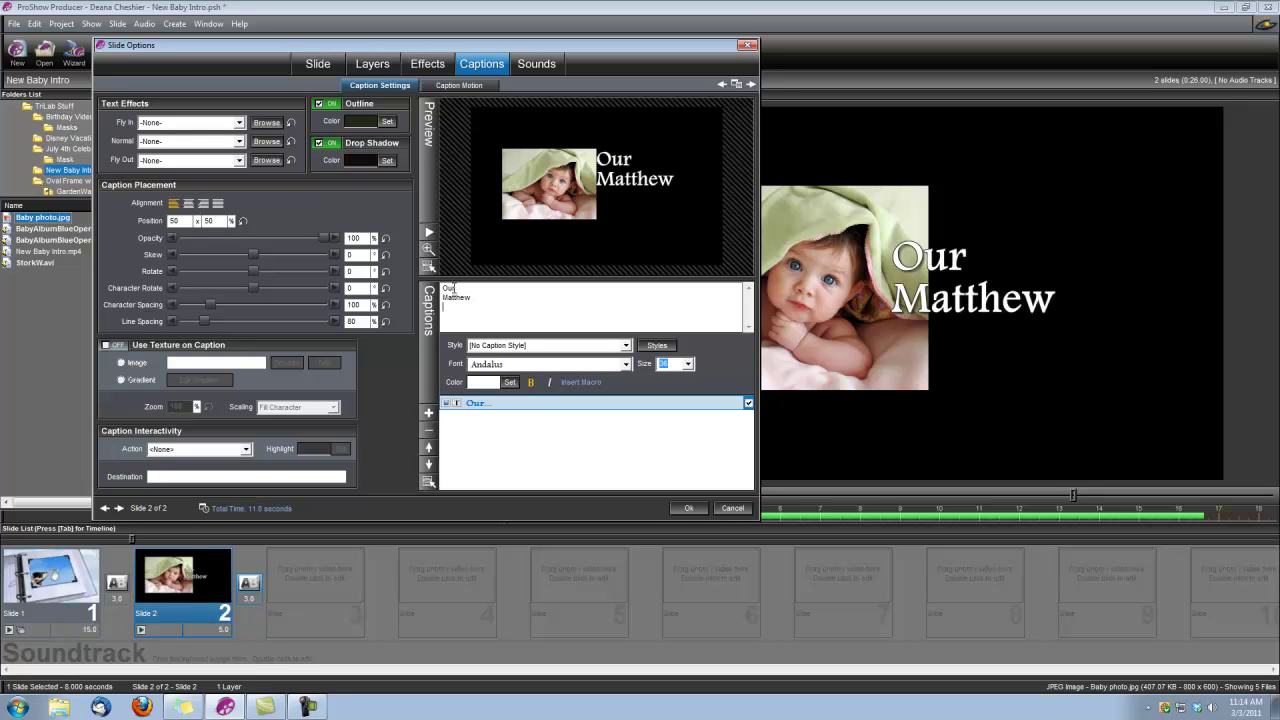
key("Return")
type("Arrives")
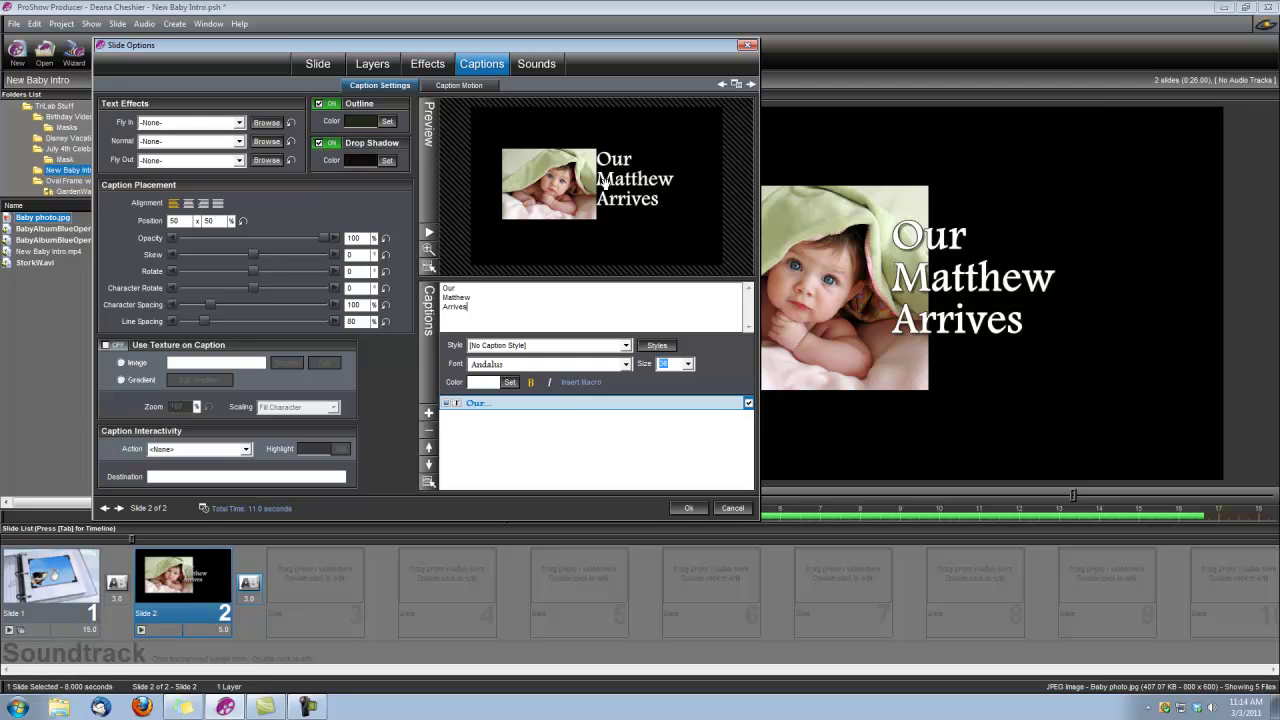
Position the caption right of the baby photo, give it a Fade In effect, and confirm.
left_click_drag(633, 186, 668, 209)
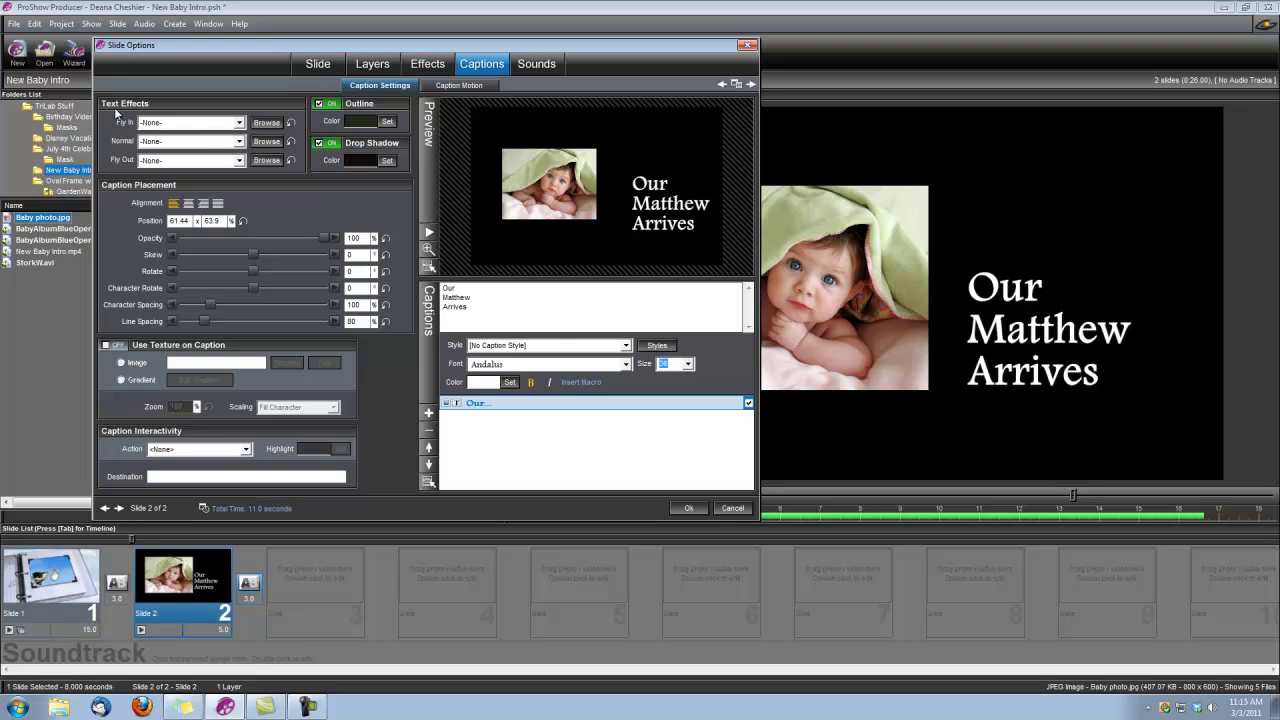
left_click(239, 122)
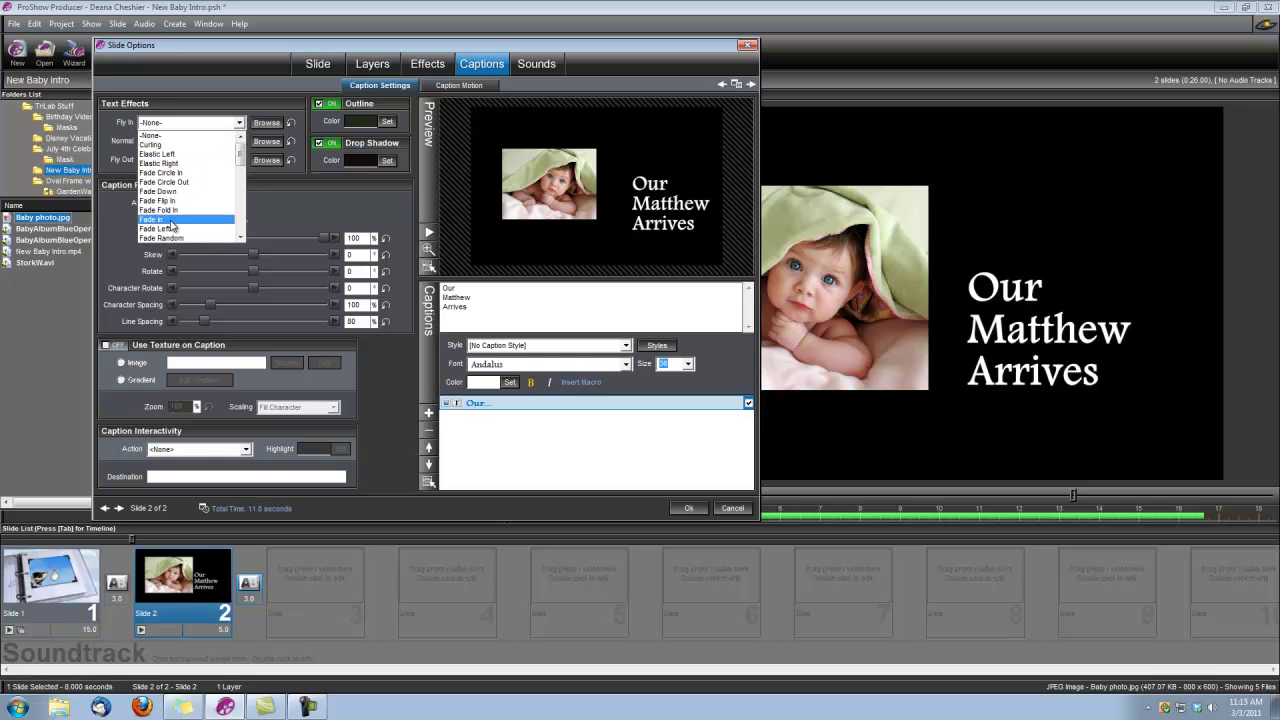
left_click(169, 220)
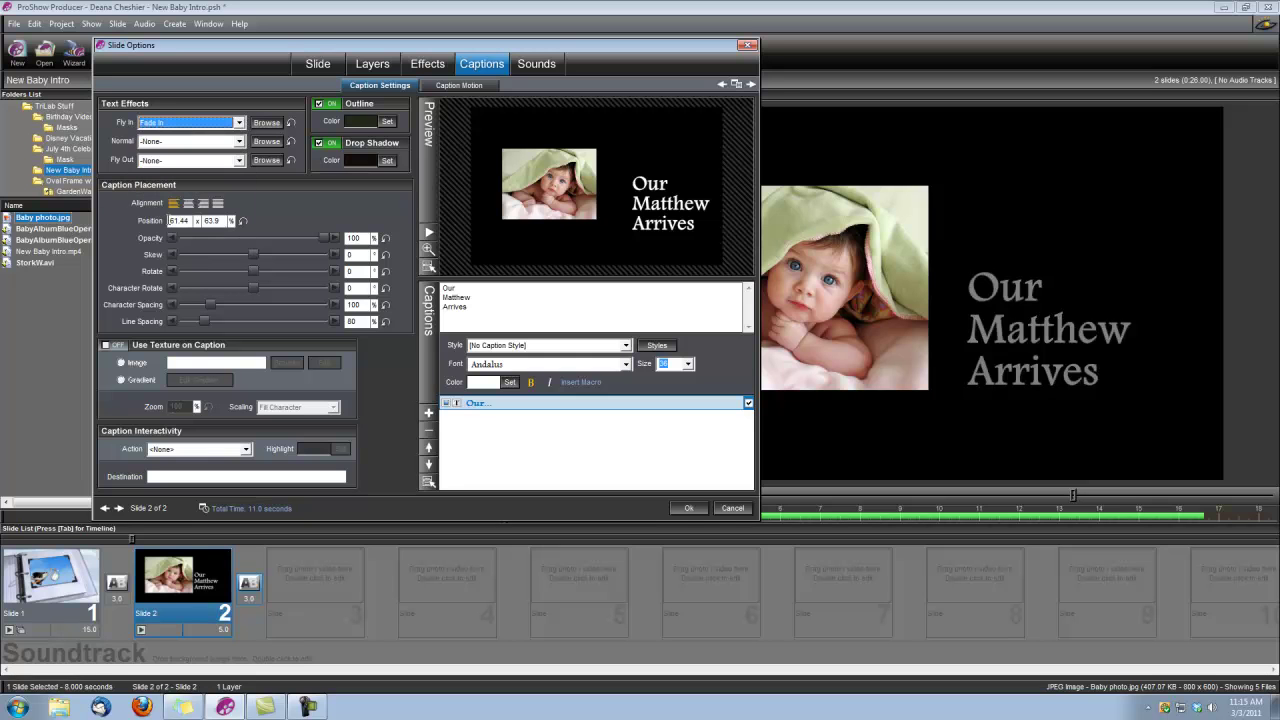
left_click(687, 508)
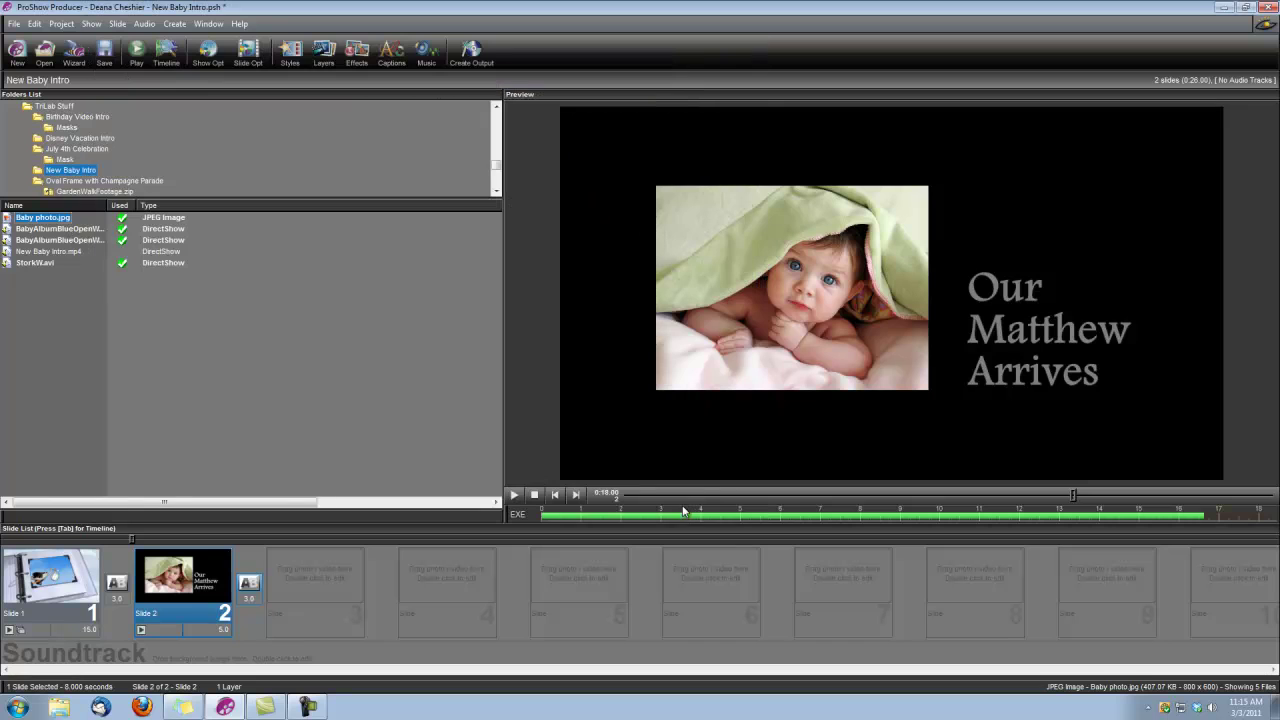
Set the slide 1–2 transition to a cut lasting 0 seconds, then play the show.
left_click(116, 586)
left_click(116, 586)
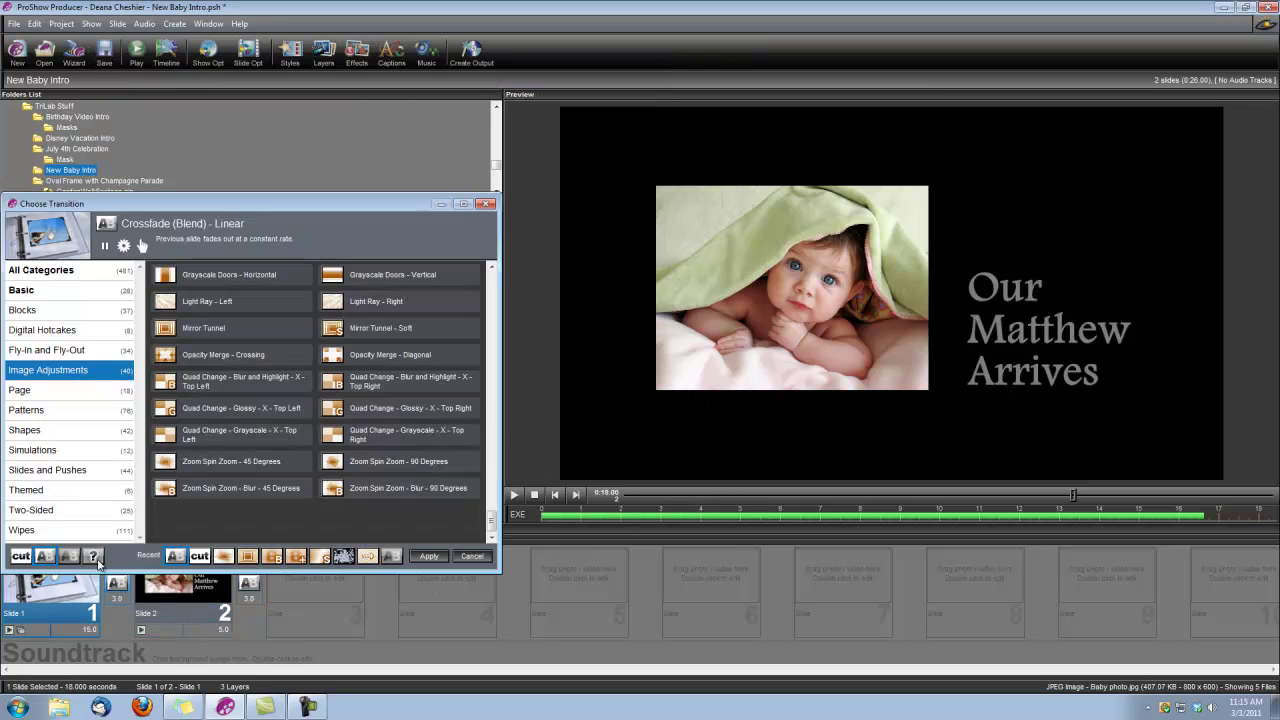
left_click(40, 572)
left_click(117, 598)
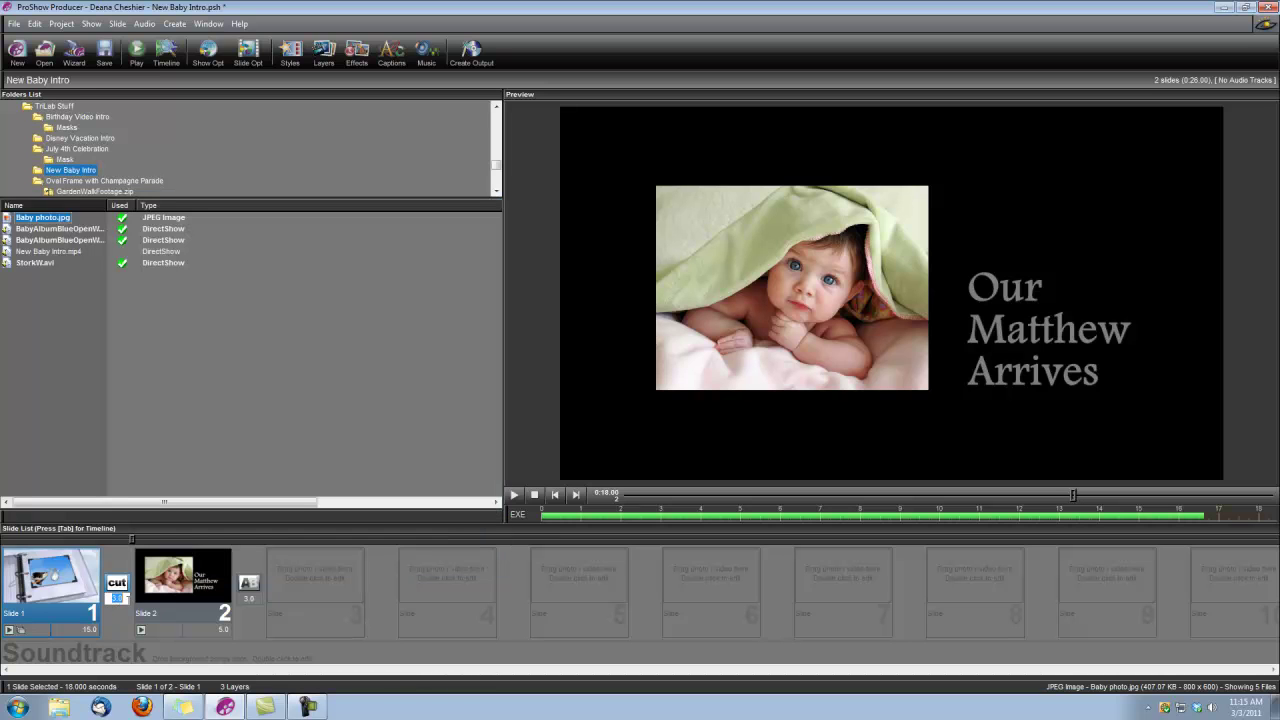
type("0")
key("Return")
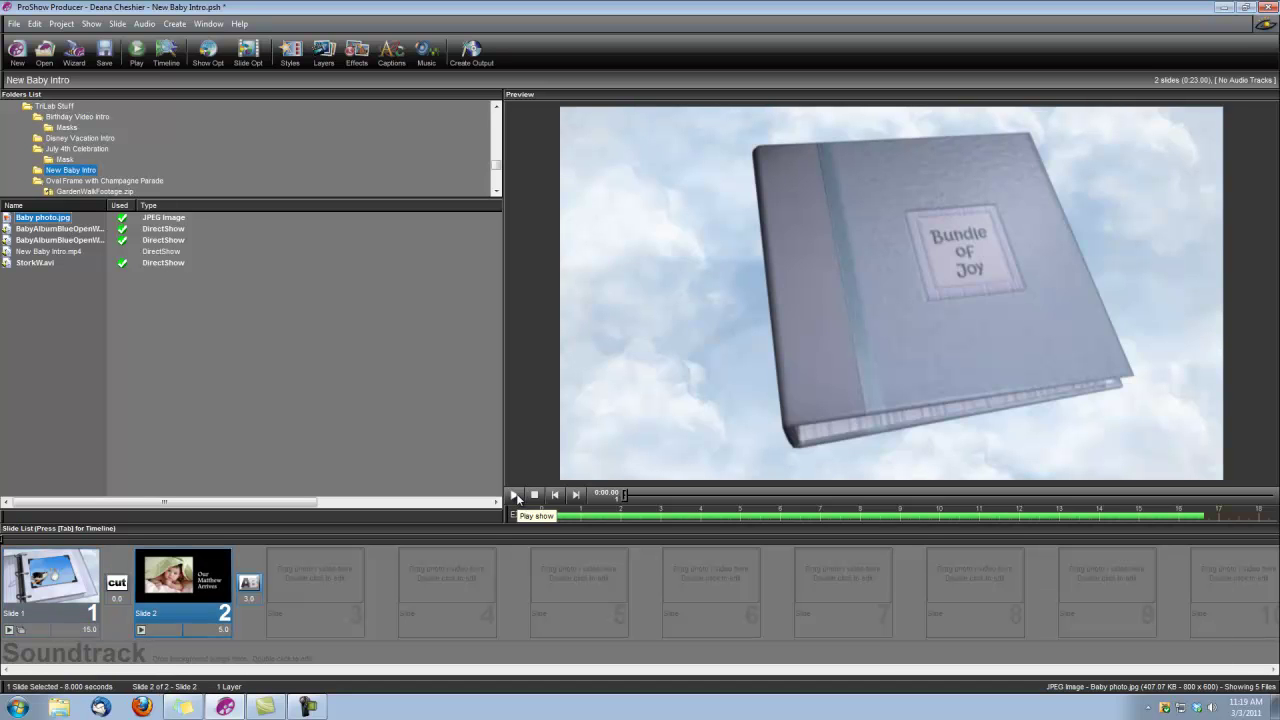
left_click(515, 495)
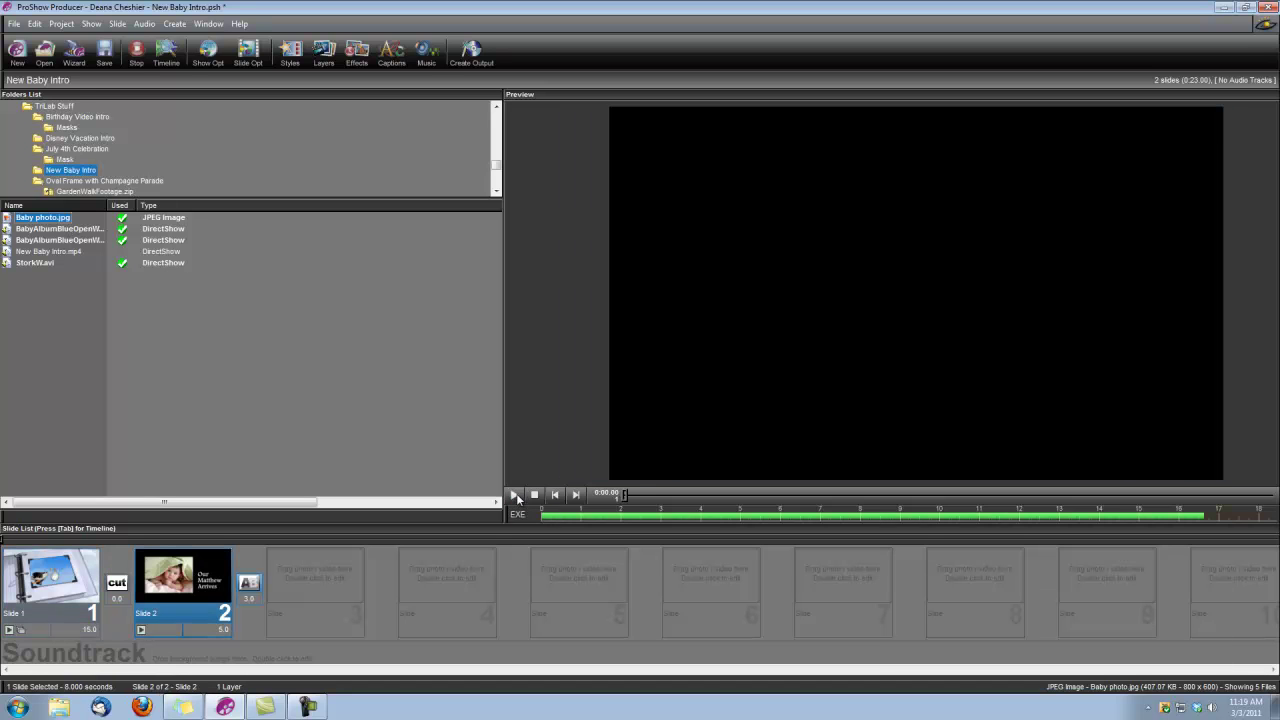